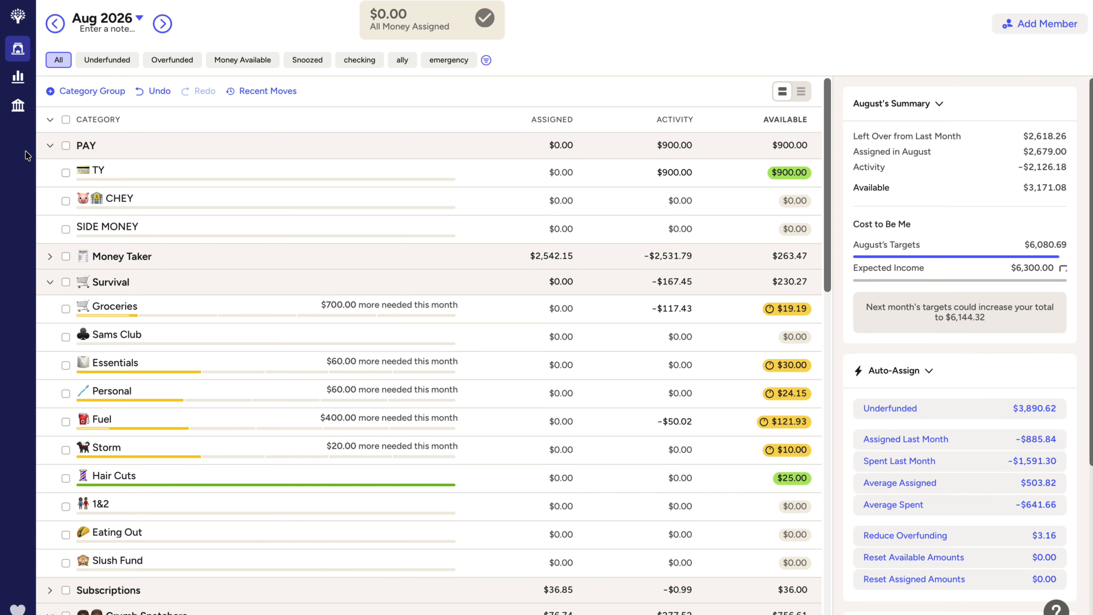
Collapse the PAY category group and open the register of the Emergency cash account
left_click(50, 146)
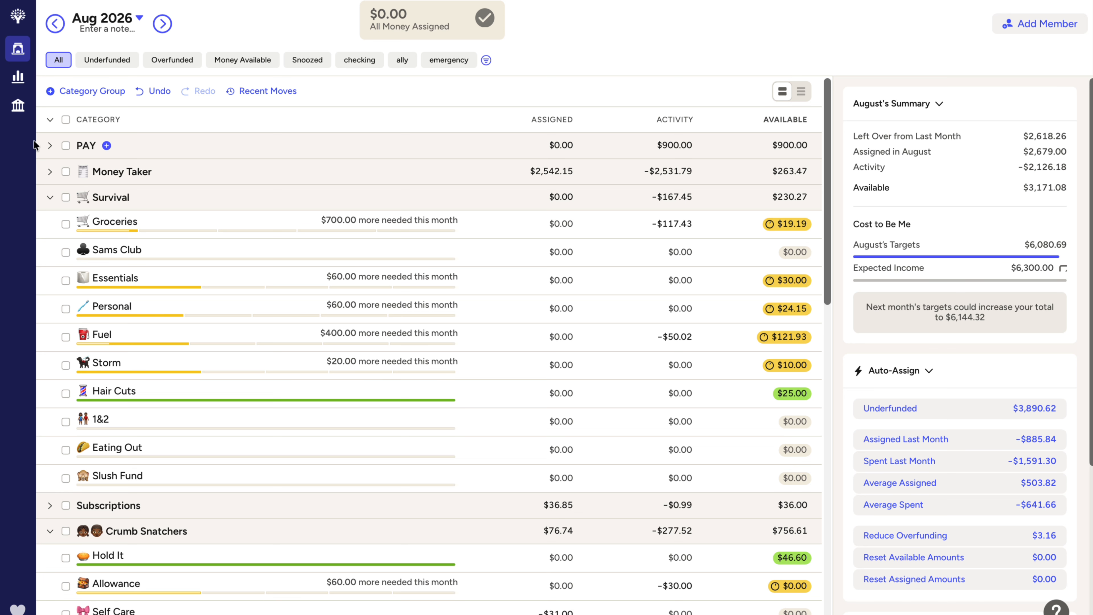
left_click(18, 107)
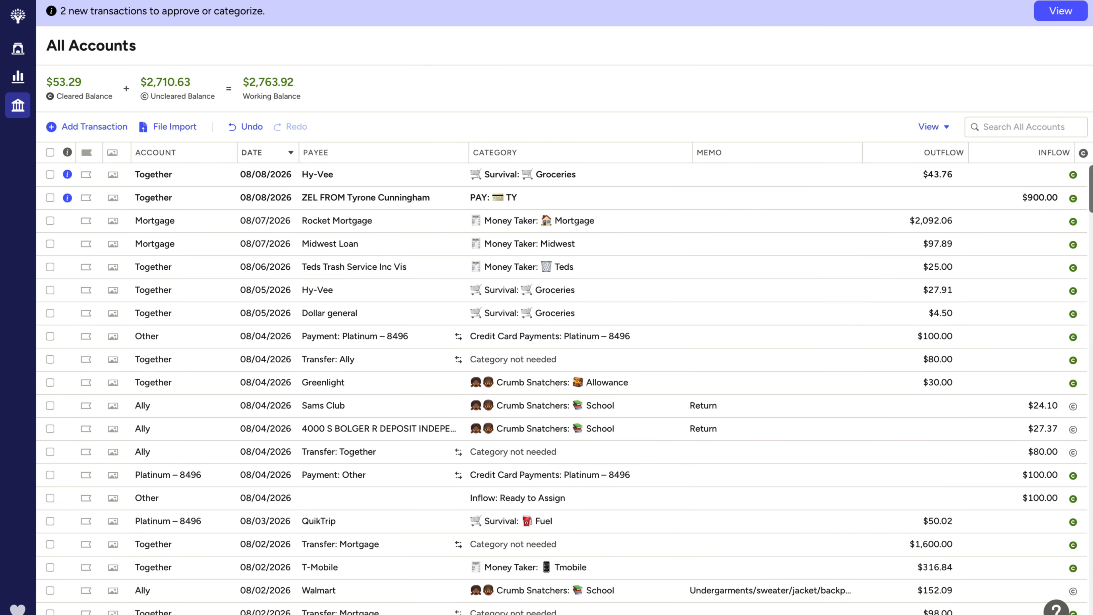
left_click(17, 614)
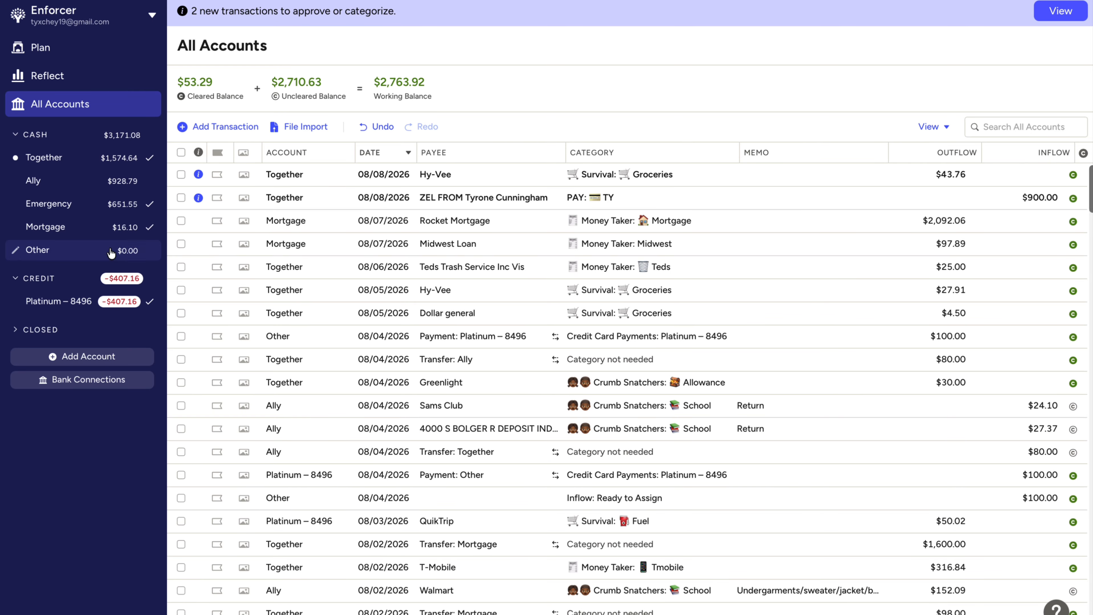
left_click(75, 212)
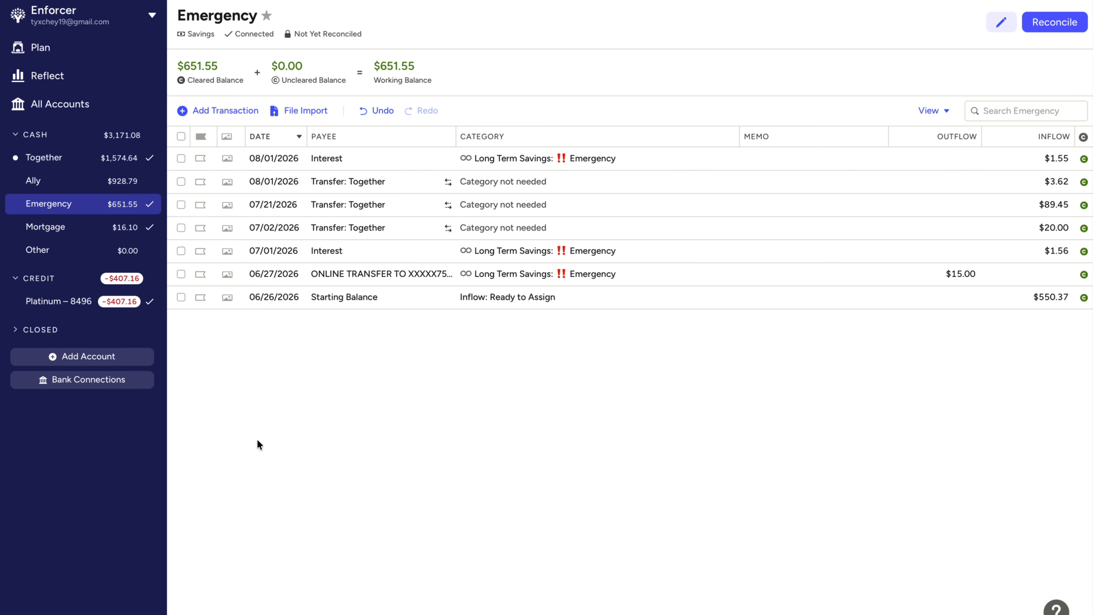
Start a new Emergency account transaction dated 08/07/2026, using the same saved online-transfer payee as the 06/27/2026 outflow
left_click(223, 113)
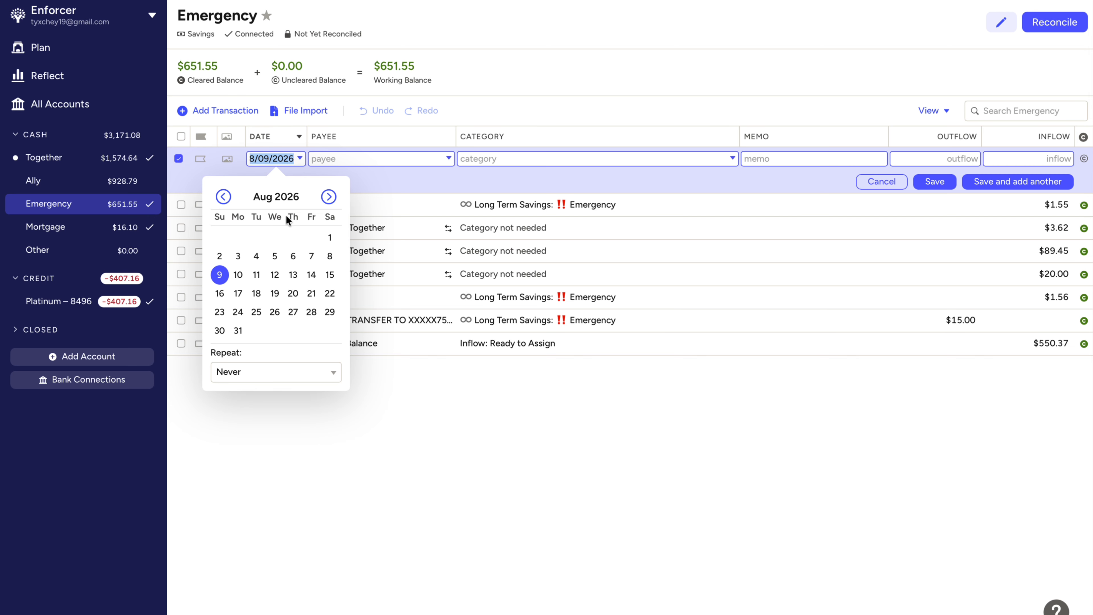
left_click(312, 256)
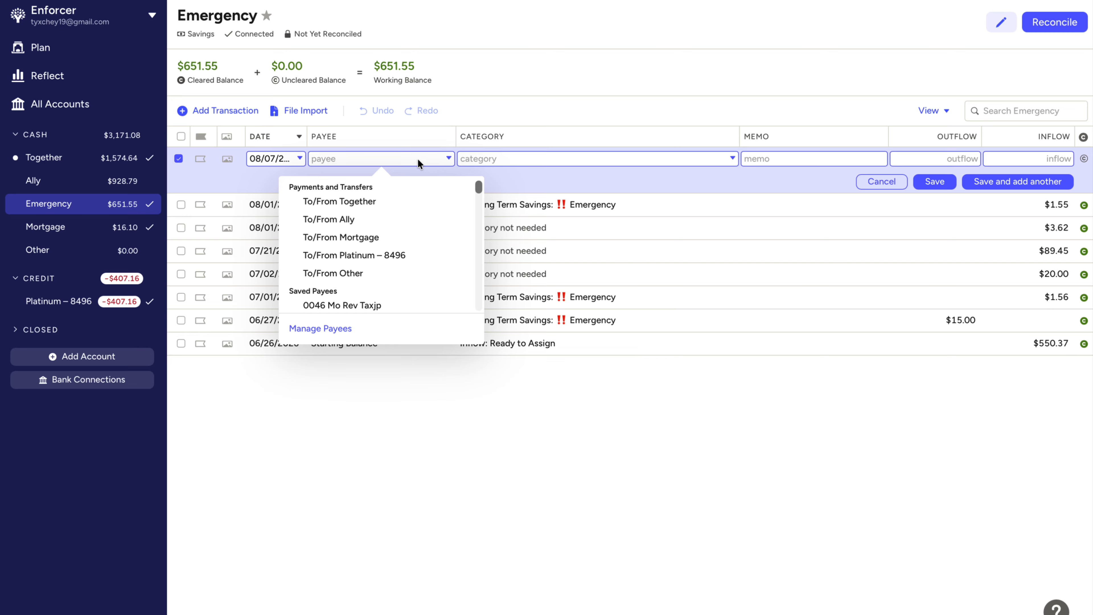
type("tr")
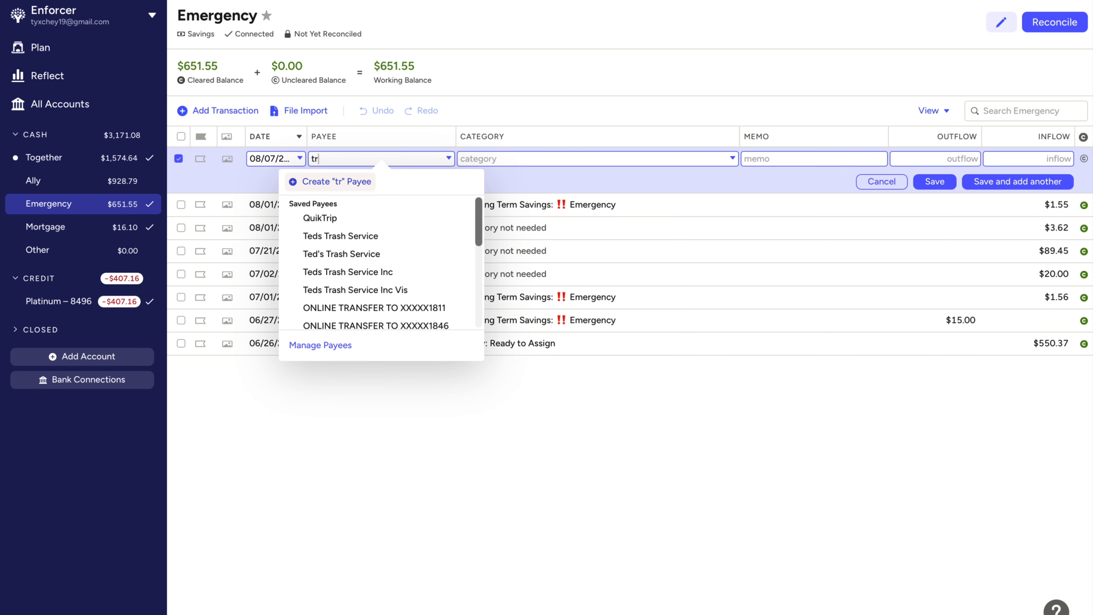
type("a")
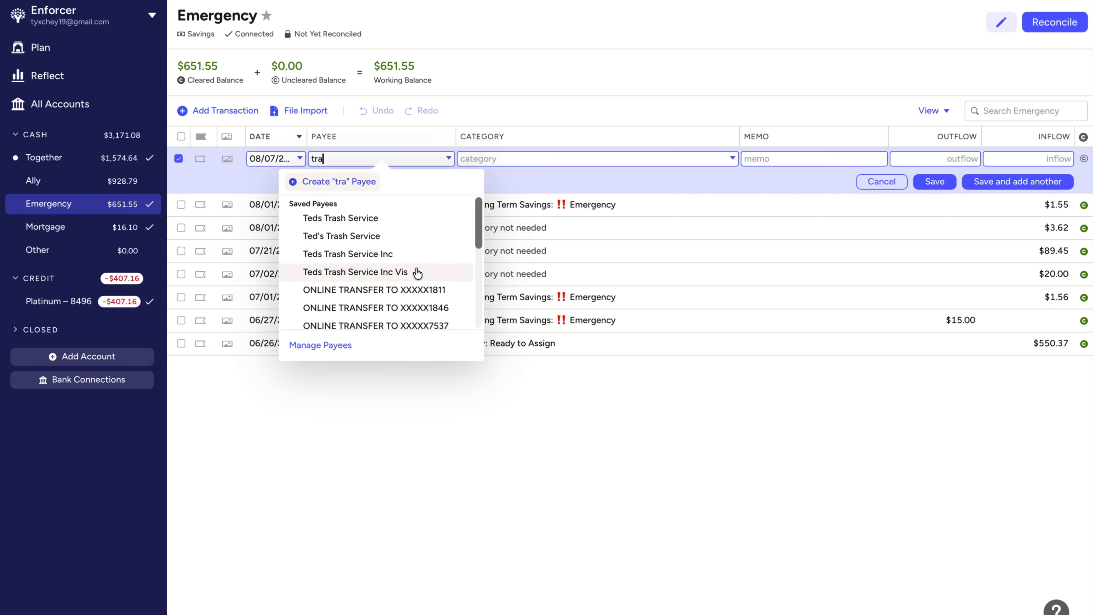
type("ns")
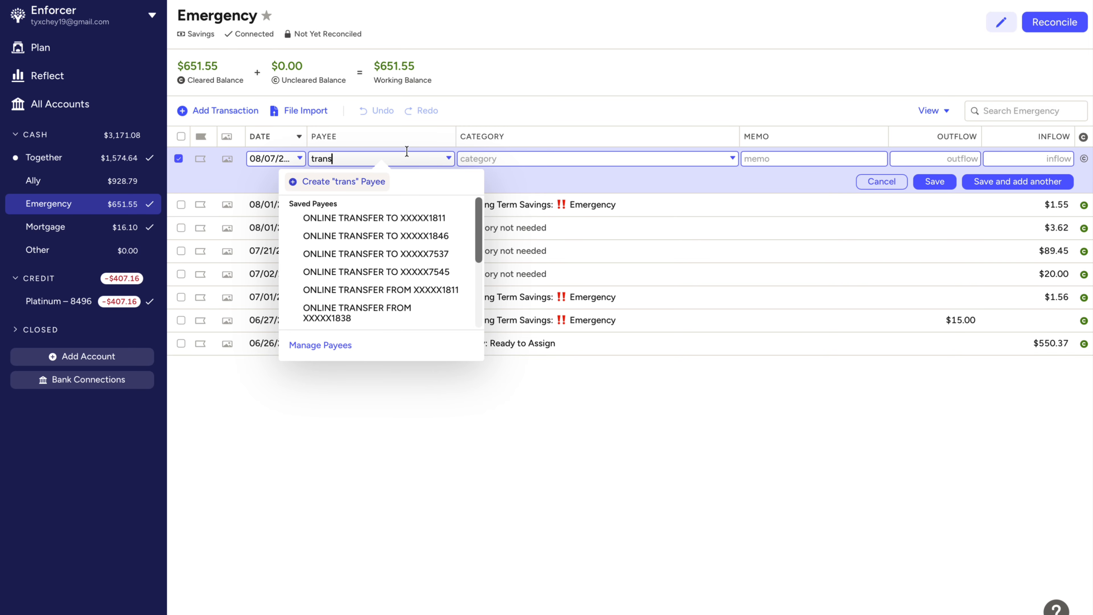
left_click(423, 281)
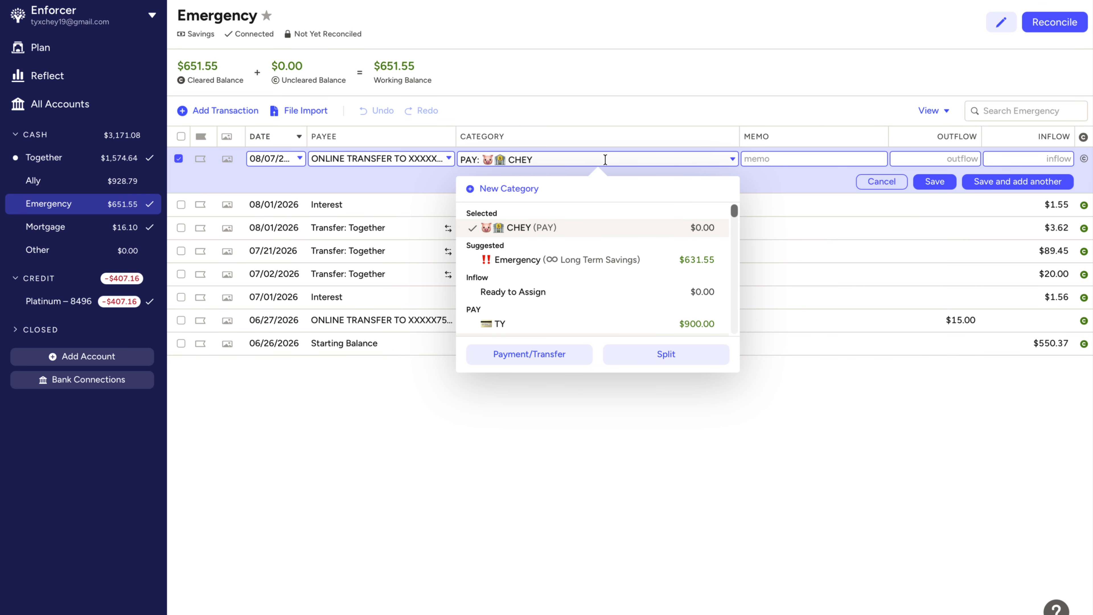
Set the new transaction's outflow to 260 and its memo to "mcc pmt plan", and save it
left_click(948, 157)
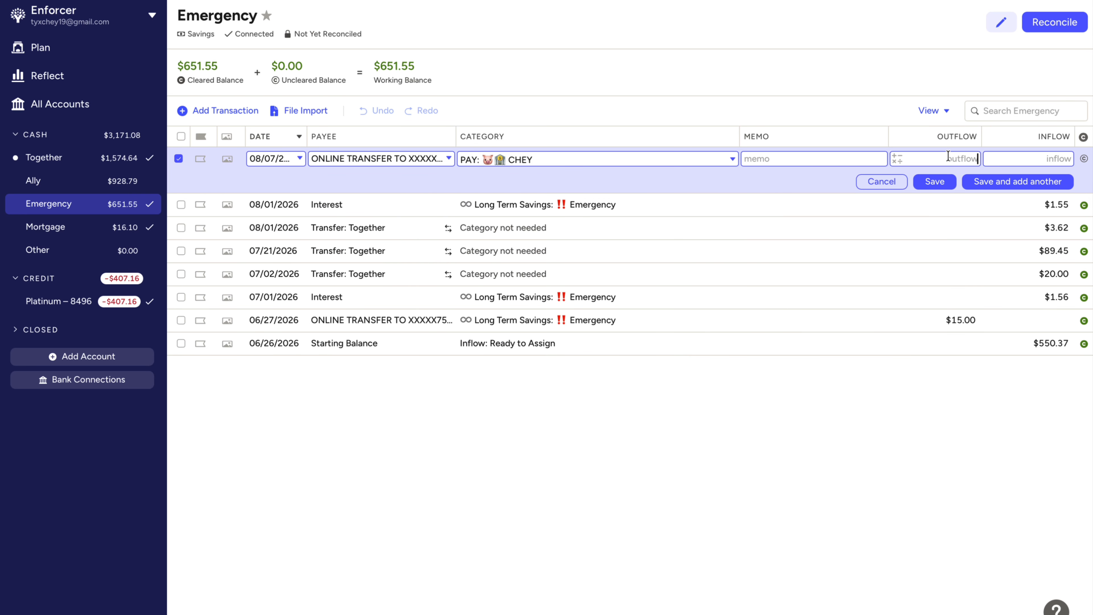
type("260")
left_click(836, 164)
type("mcc")
key("BackSpace")
key("BackSpace")
type("cc pmt plan")
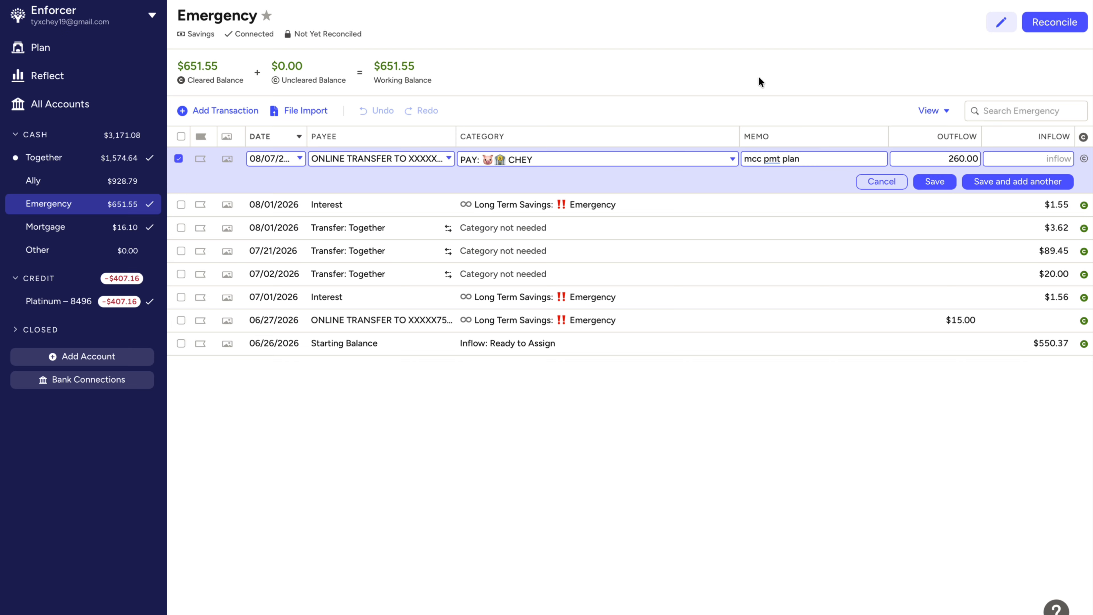
left_click(938, 189)
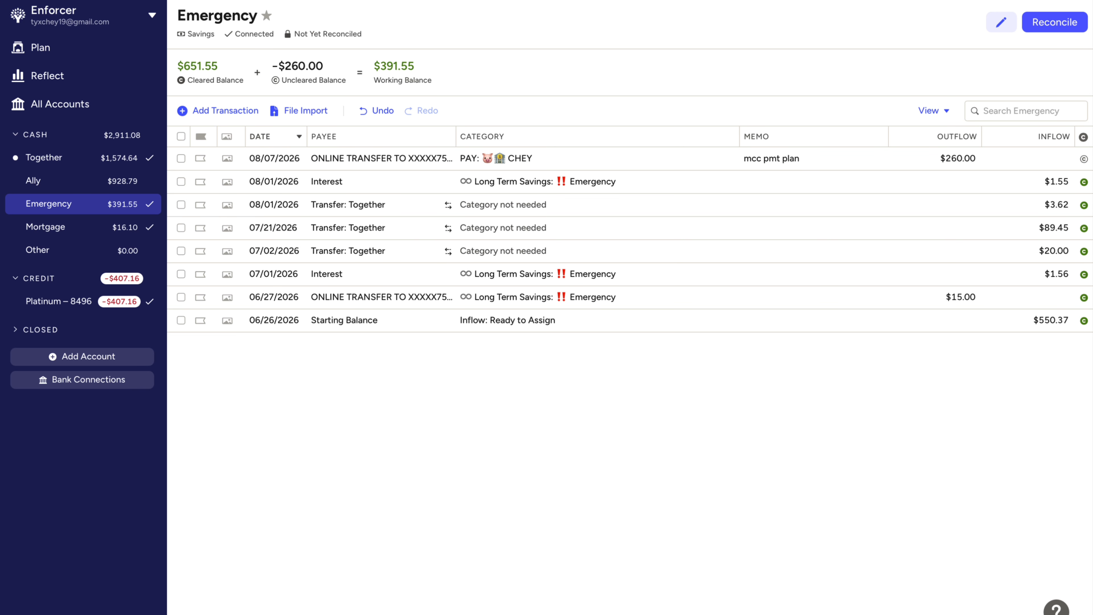
Check the August plan for the overspent category in the PAY group
left_click(150, 613)
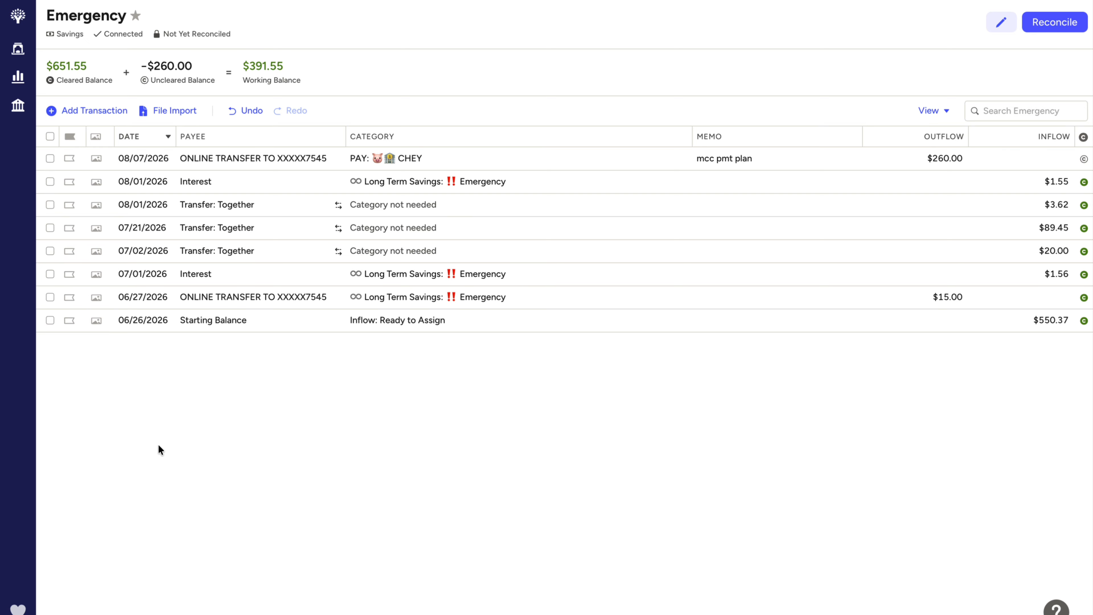
left_click(20, 58)
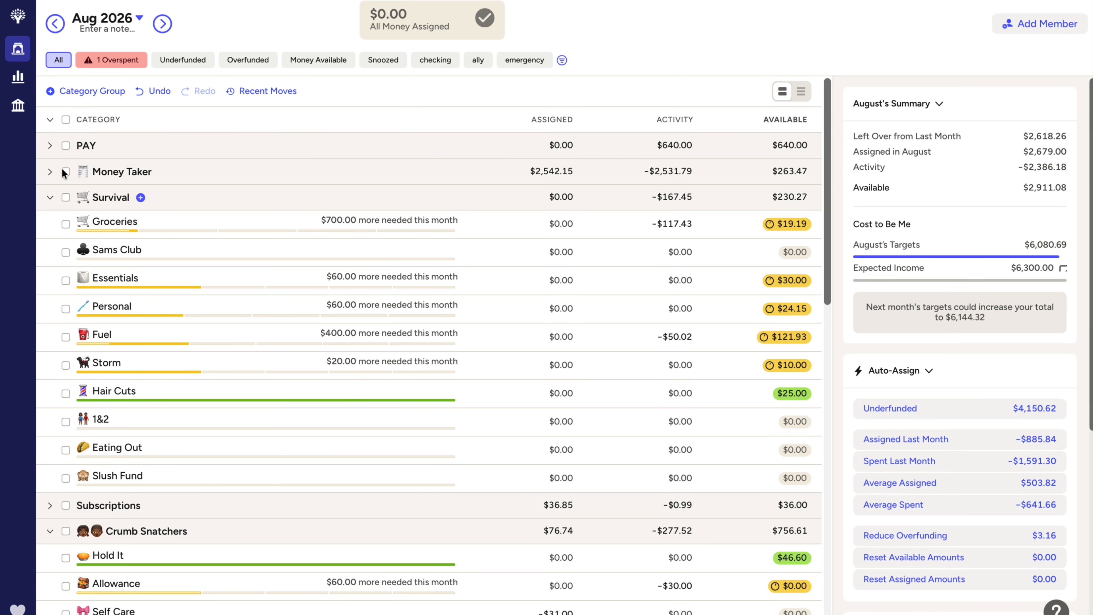
left_click(103, 64)
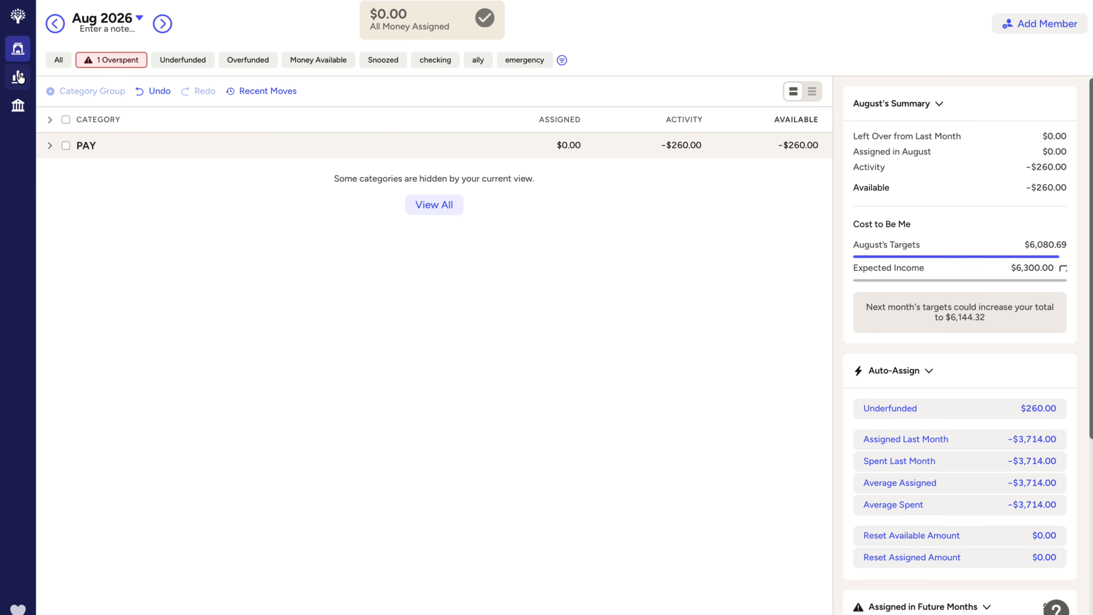
left_click(18, 81)
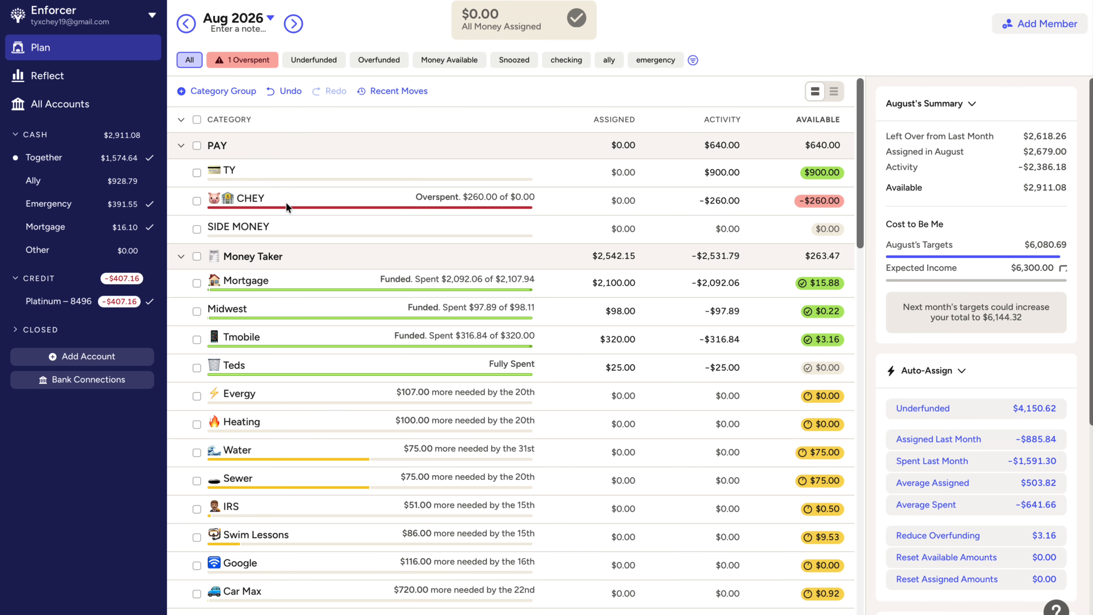
Recategorize the "mcc pmt plan" transaction in the Emergency account as Long Term Savings: Emergency and save it
left_click(77, 225)
left_click(81, 215)
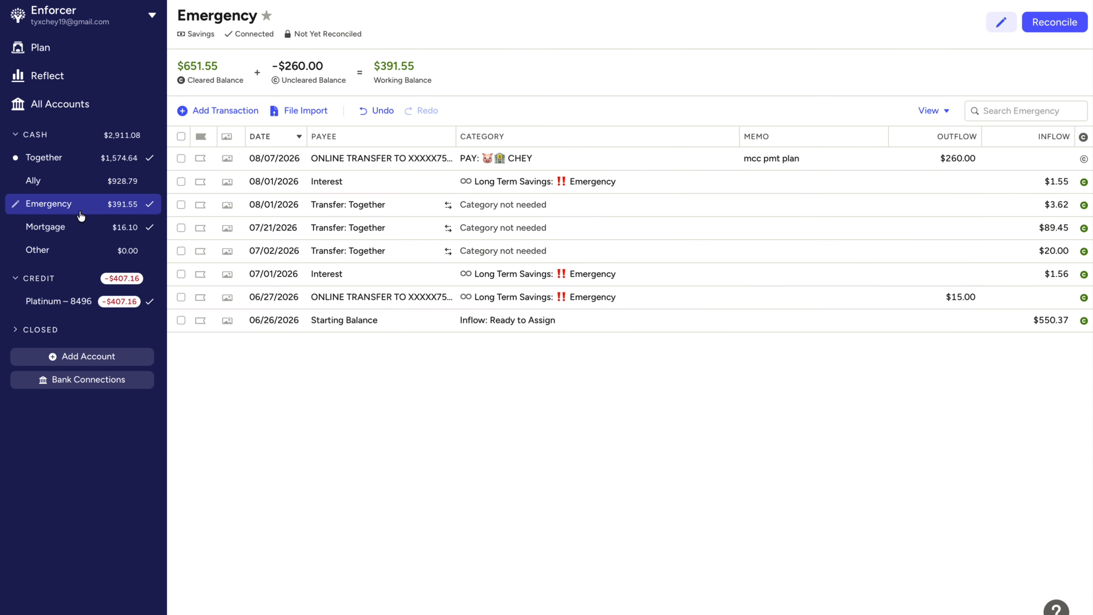
left_click(508, 156)
left_click(514, 158)
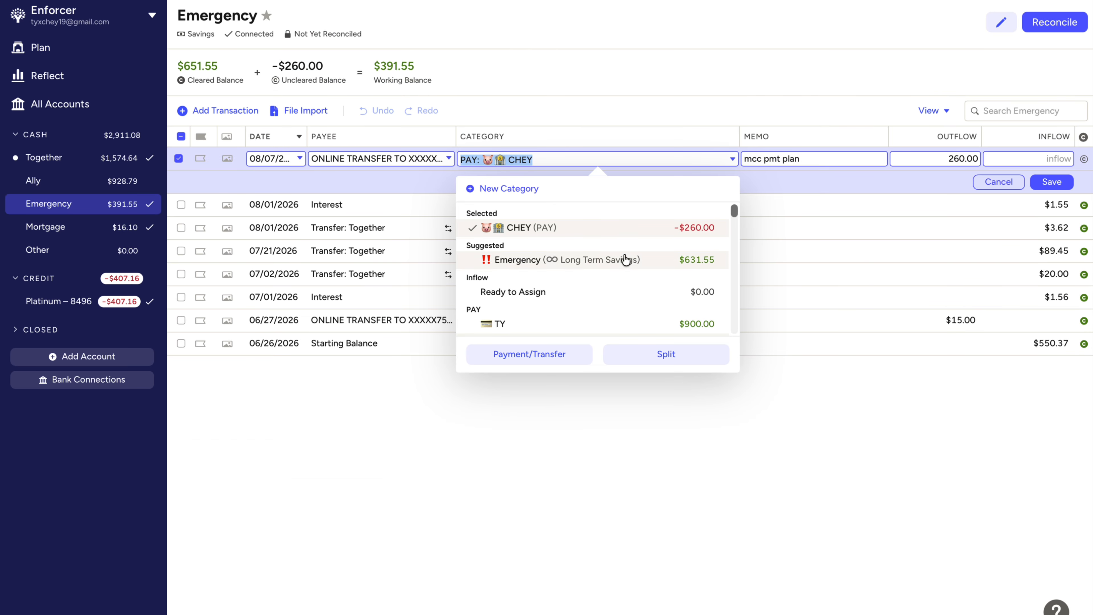
type("emer")
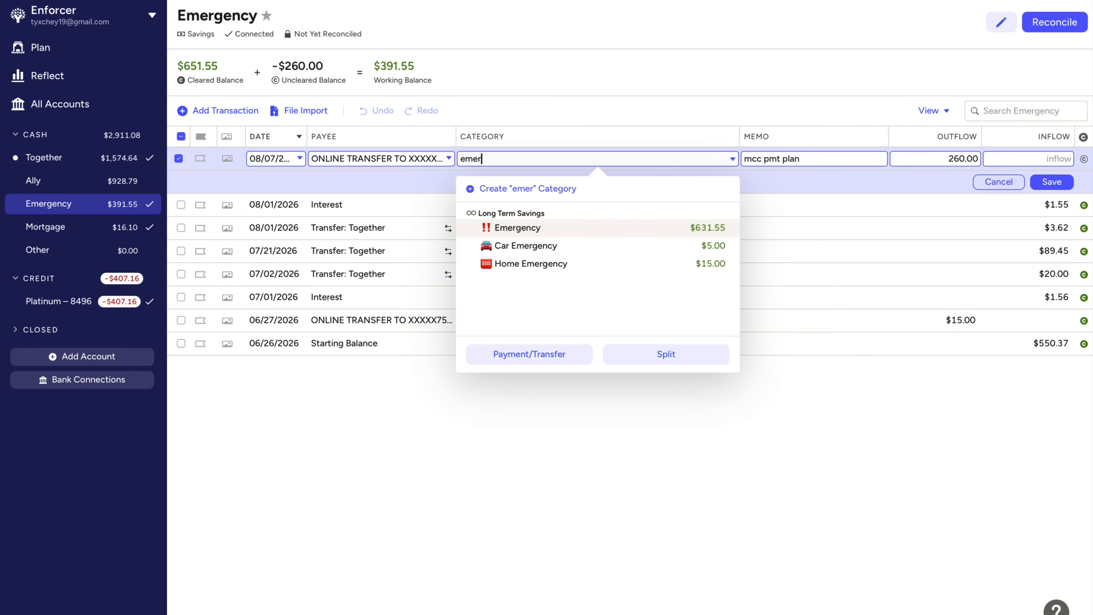
left_click(536, 232)
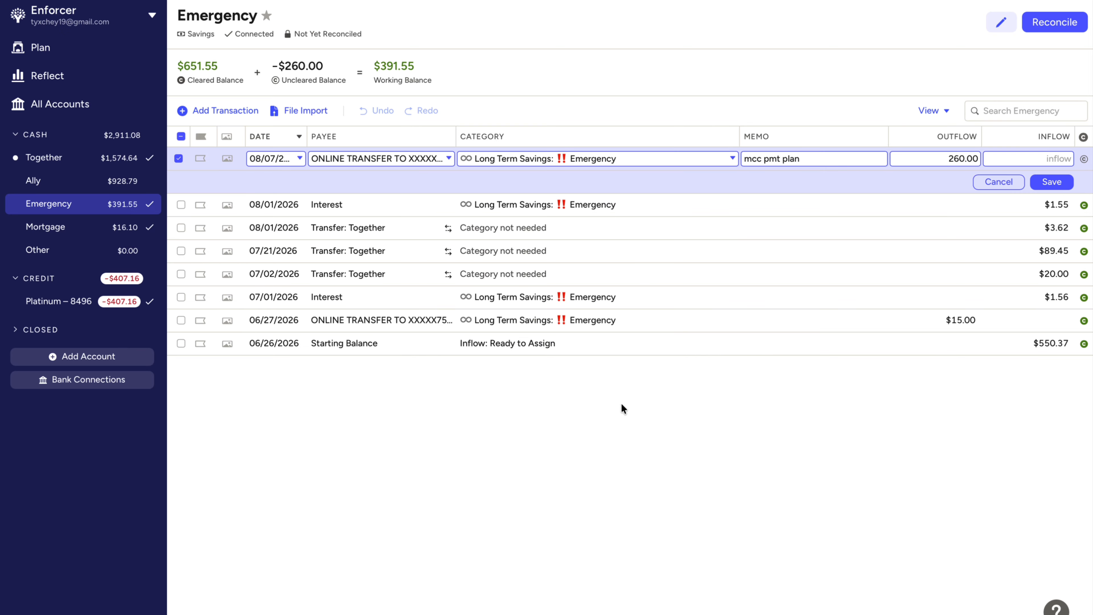
left_click(1053, 186)
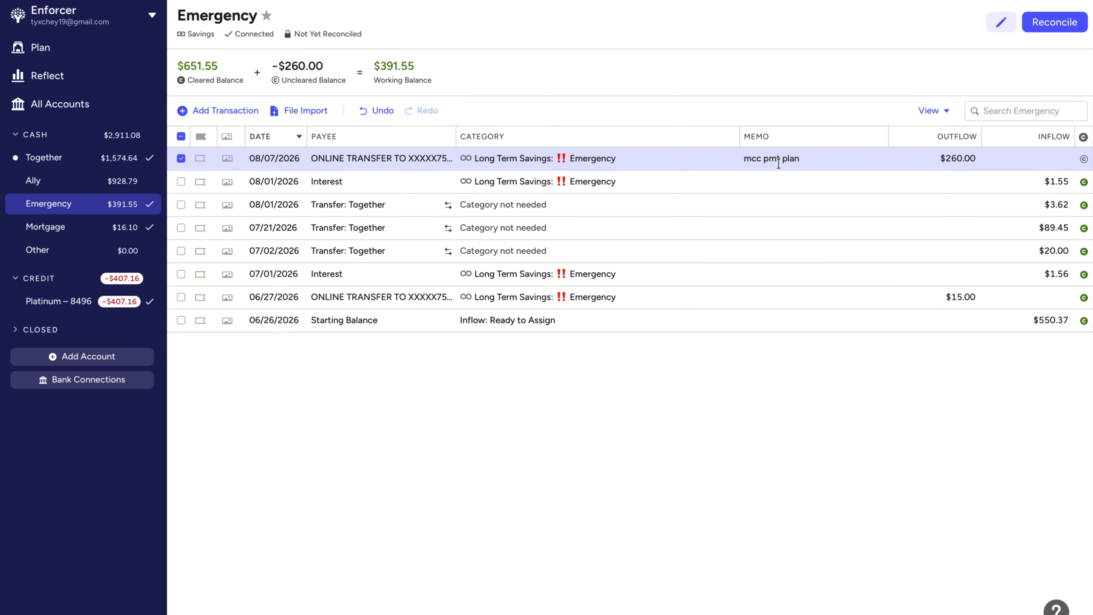
In the August plan, move 900.00 from the first PAY category to Ready to Assign and collapse the PAY group
left_click(81, 51)
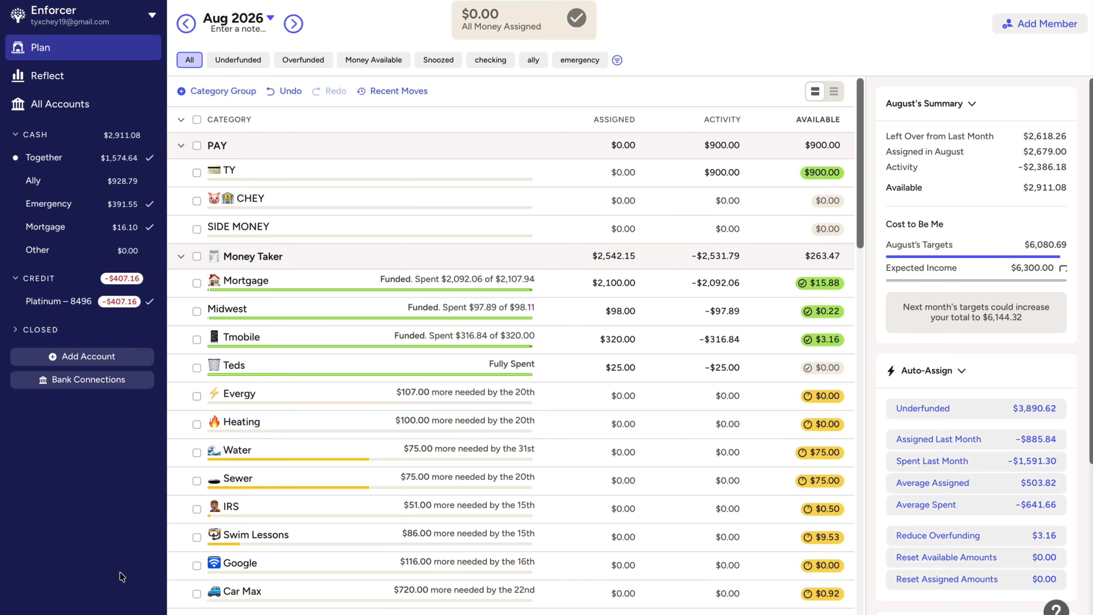
scroll(176, 467, "down", 20)
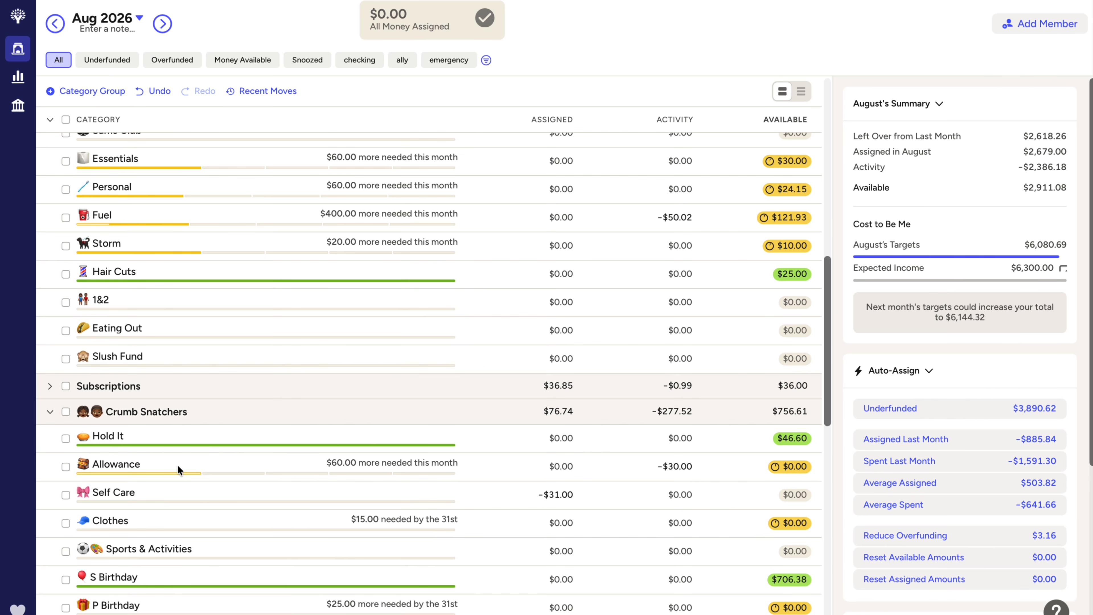
scroll(196, 457, "up", 15)
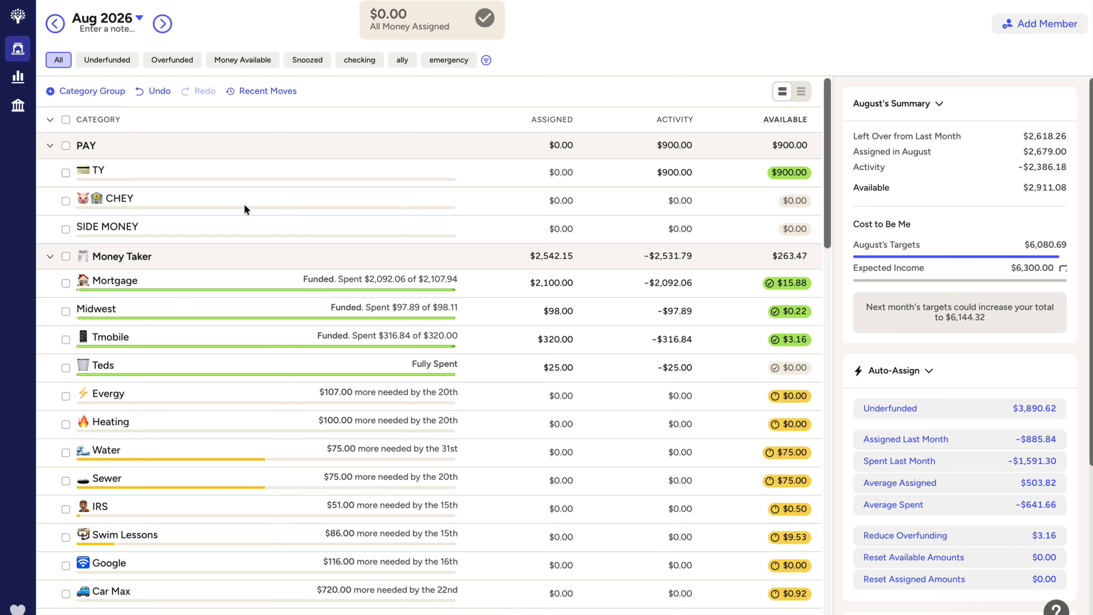
left_click(529, 197)
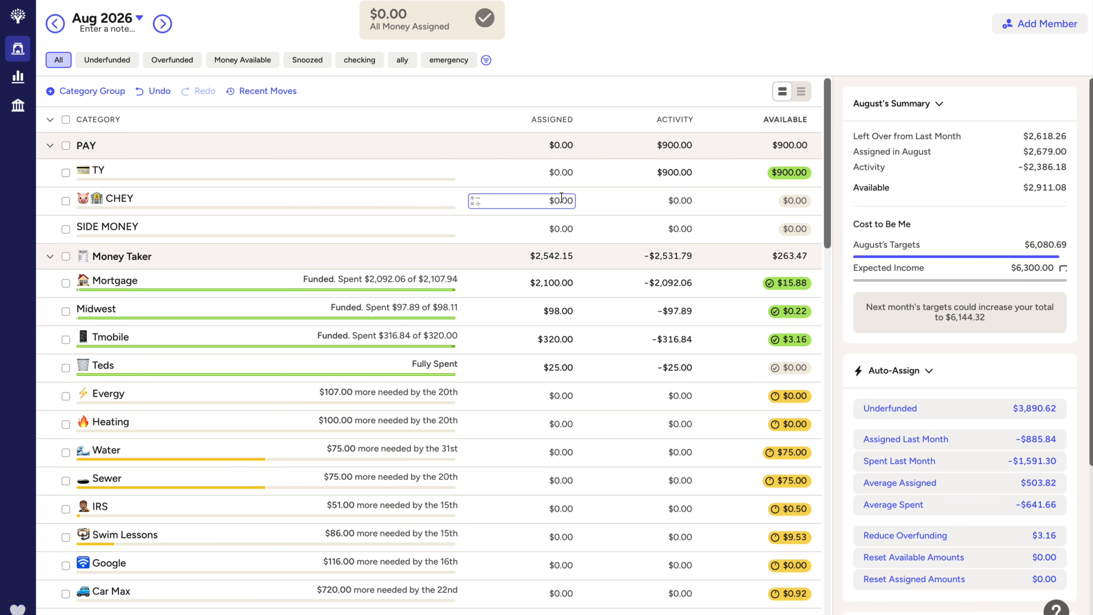
left_click(805, 175)
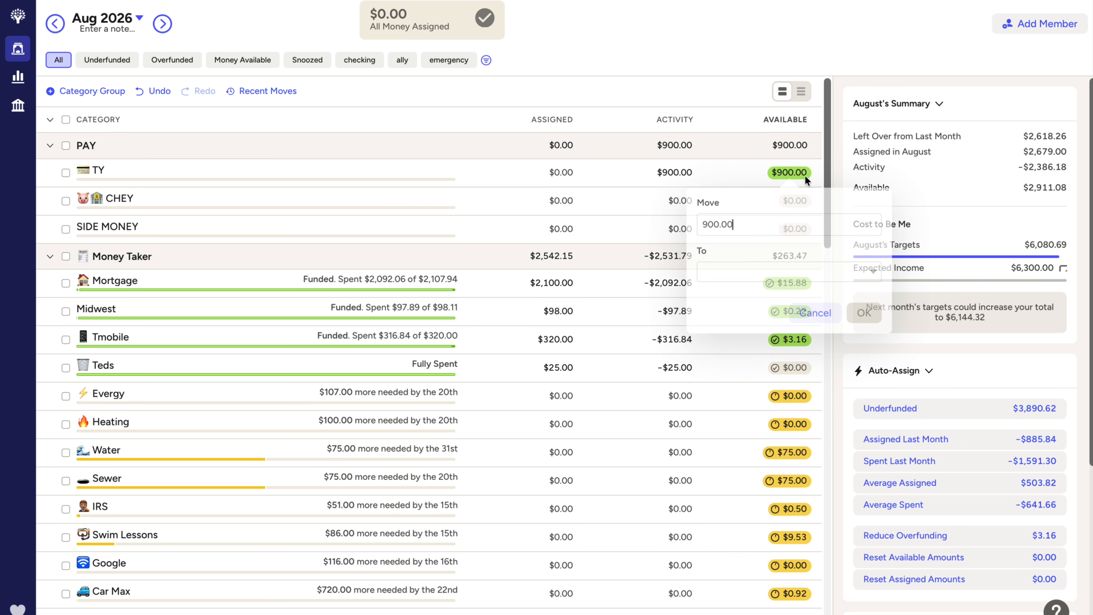
left_click(742, 271)
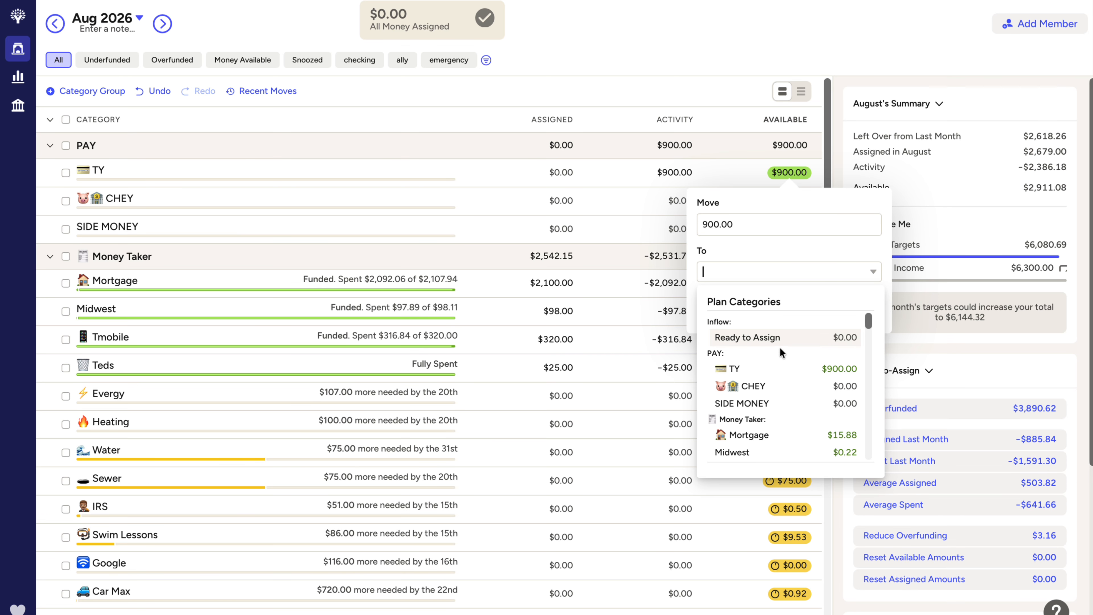
left_click(788, 338)
left_click(864, 313)
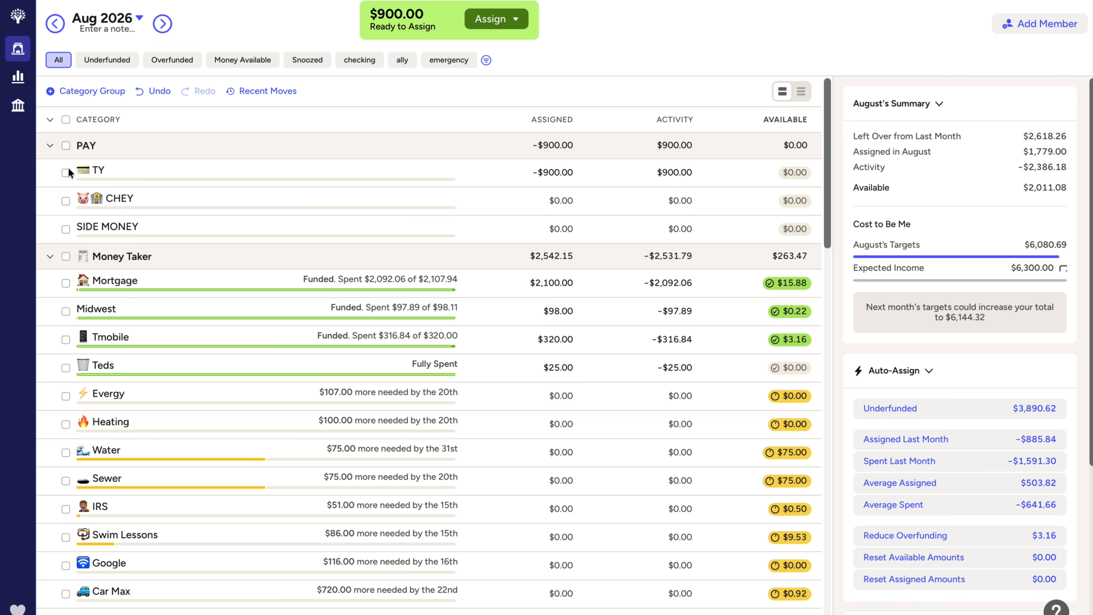
left_click(50, 146)
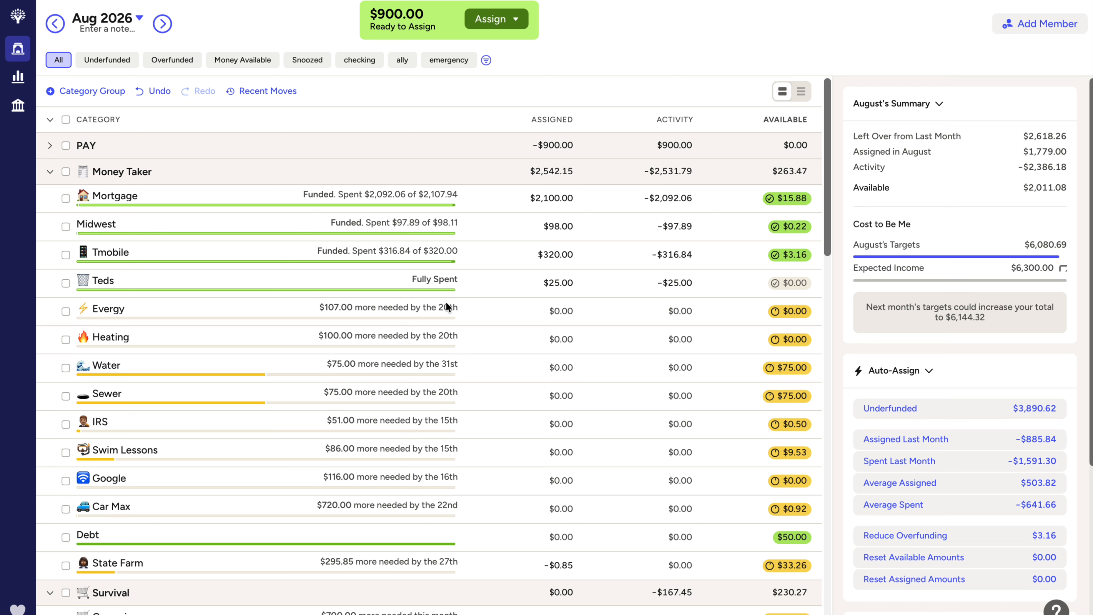
left_click(515, 305)
key("Tab")
scroll(641, 281, "down", 1)
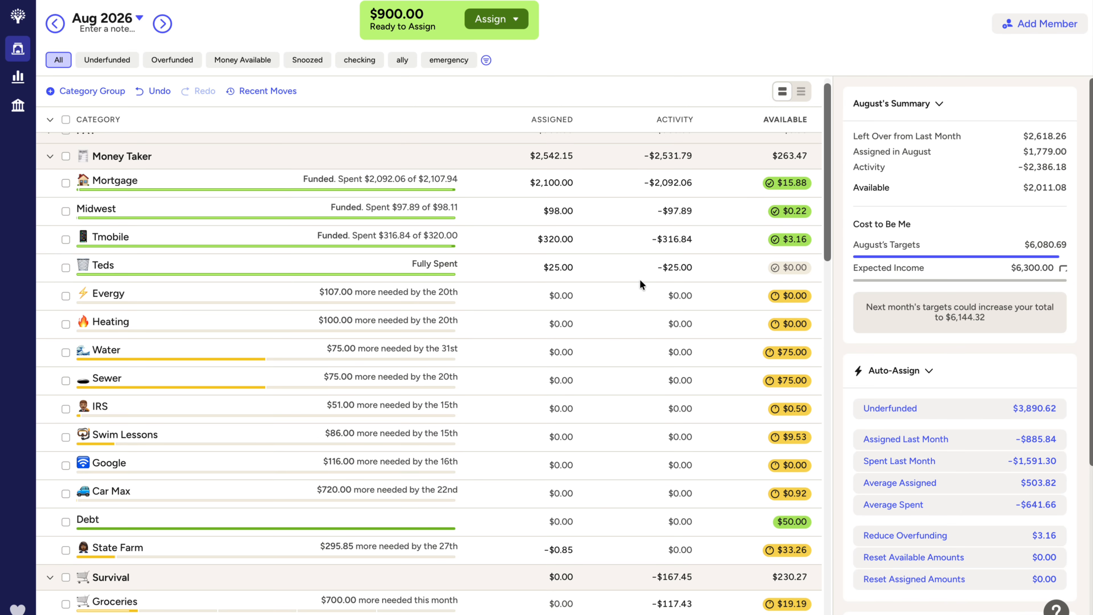
left_click(555, 278)
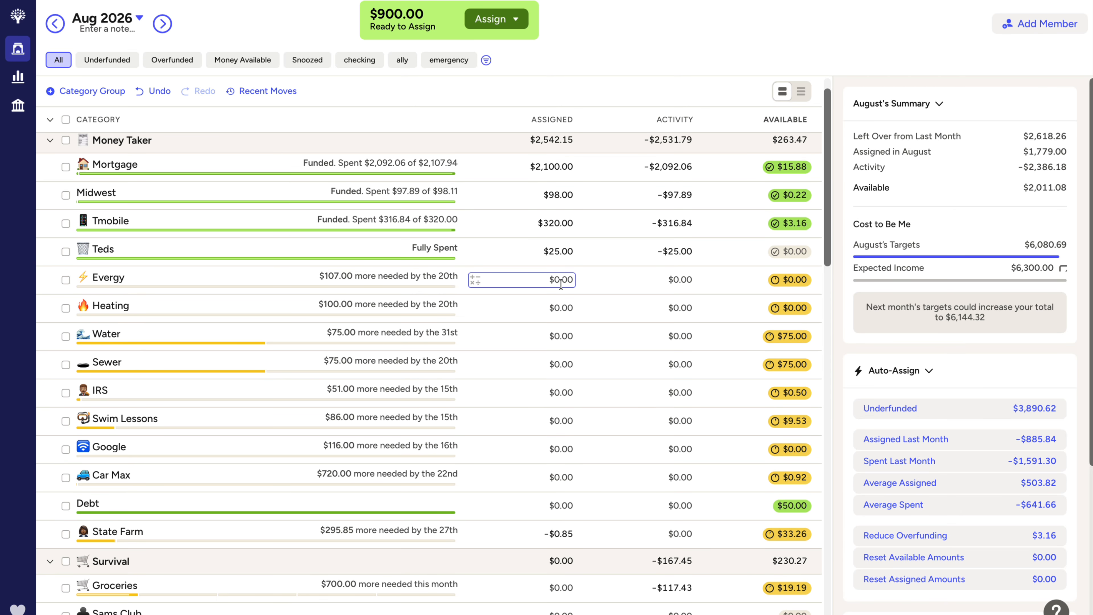
key("Tab")
Assign $116 to the Google category in the Money Taker group
left_click(467, 449)
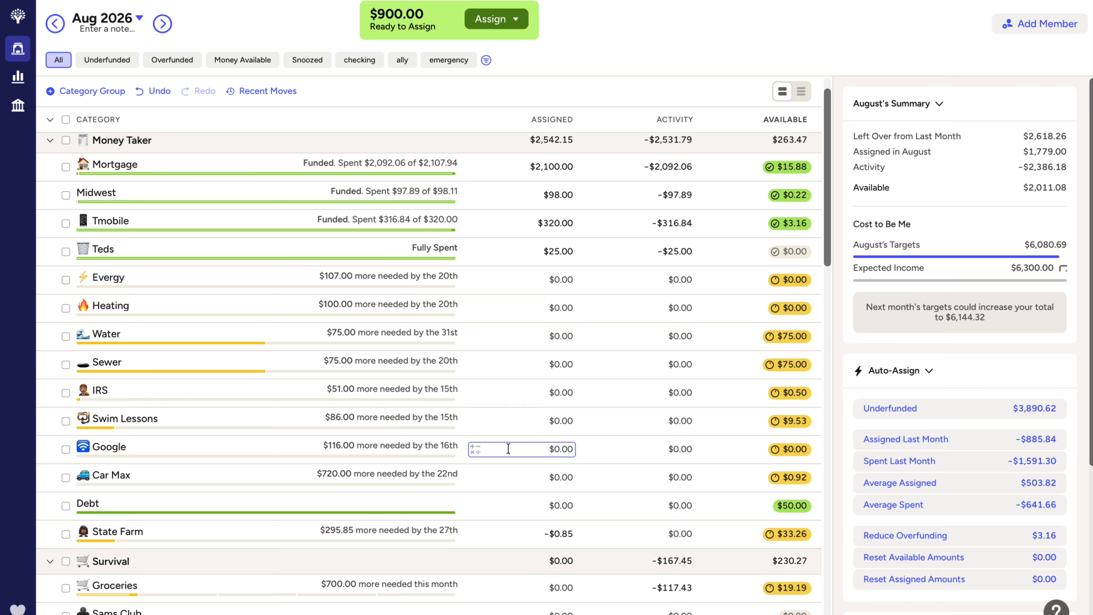
left_click(477, 449)
left_click(463, 485)
type("116")
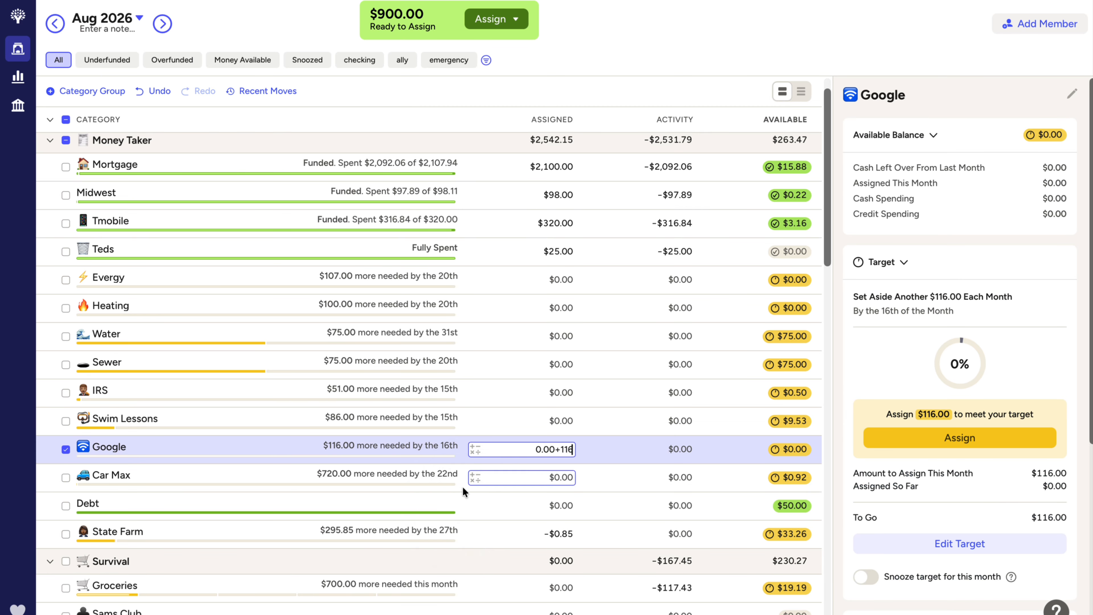
key("Return")
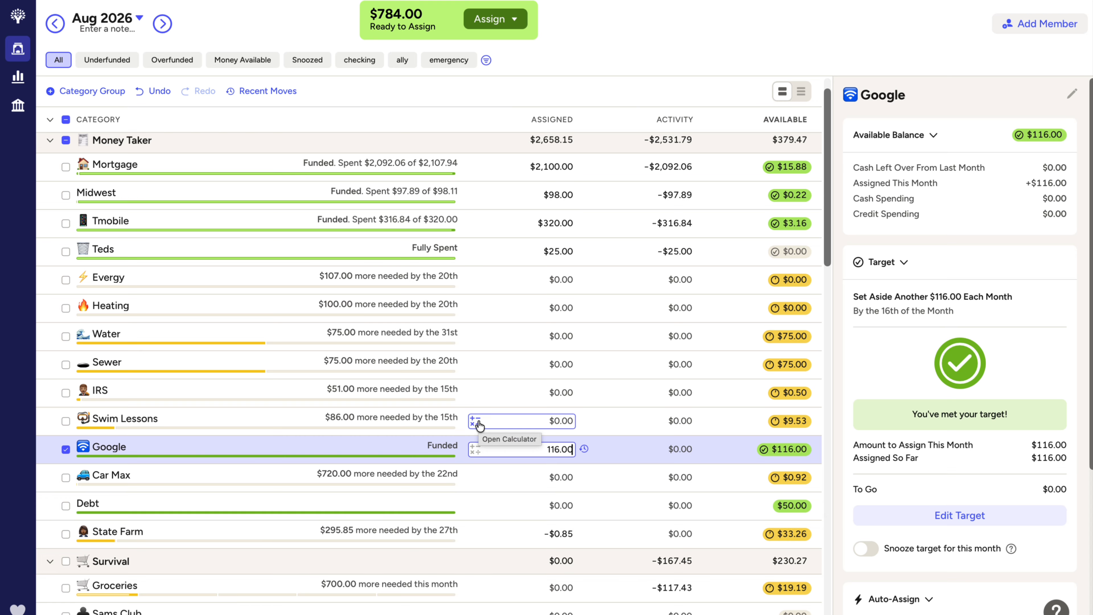
Assign $51 to the IRS category in the Money Taker group
left_click(474, 392)
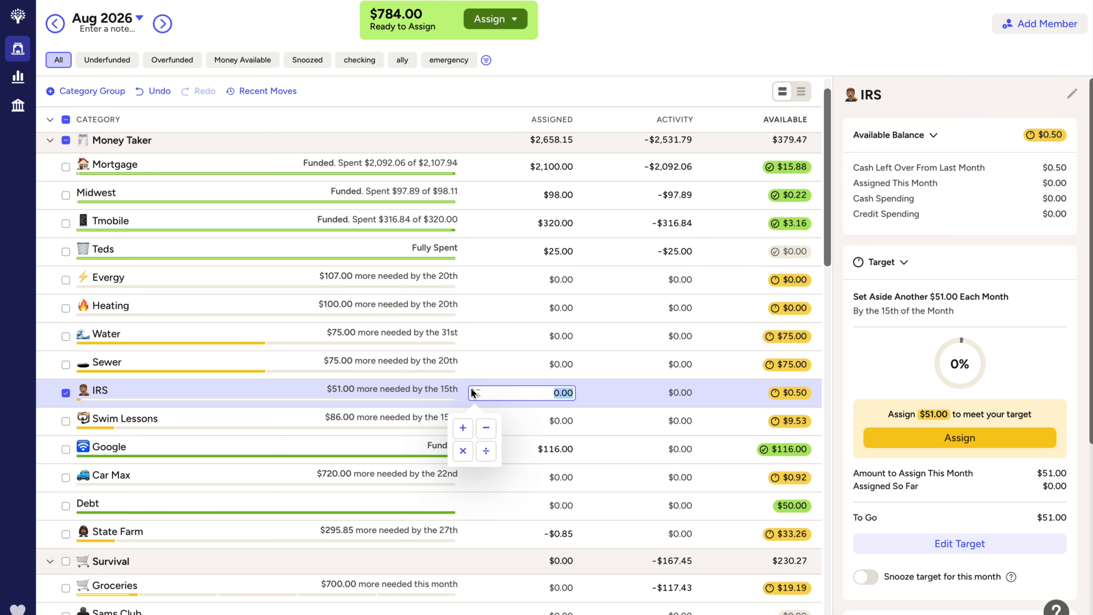
left_click(460, 431)
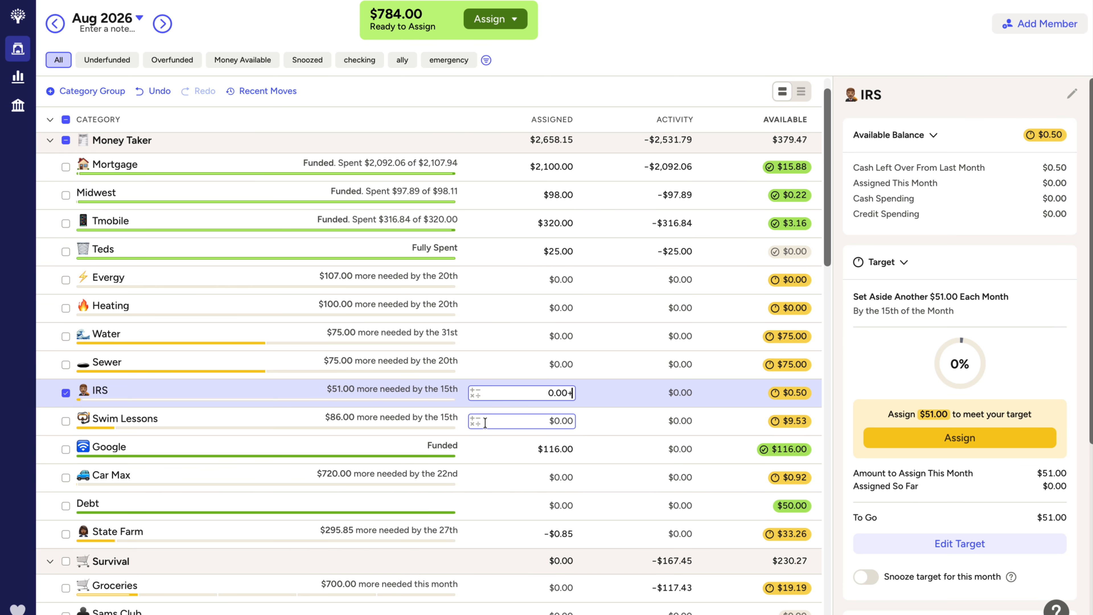
type("51")
key("Return")
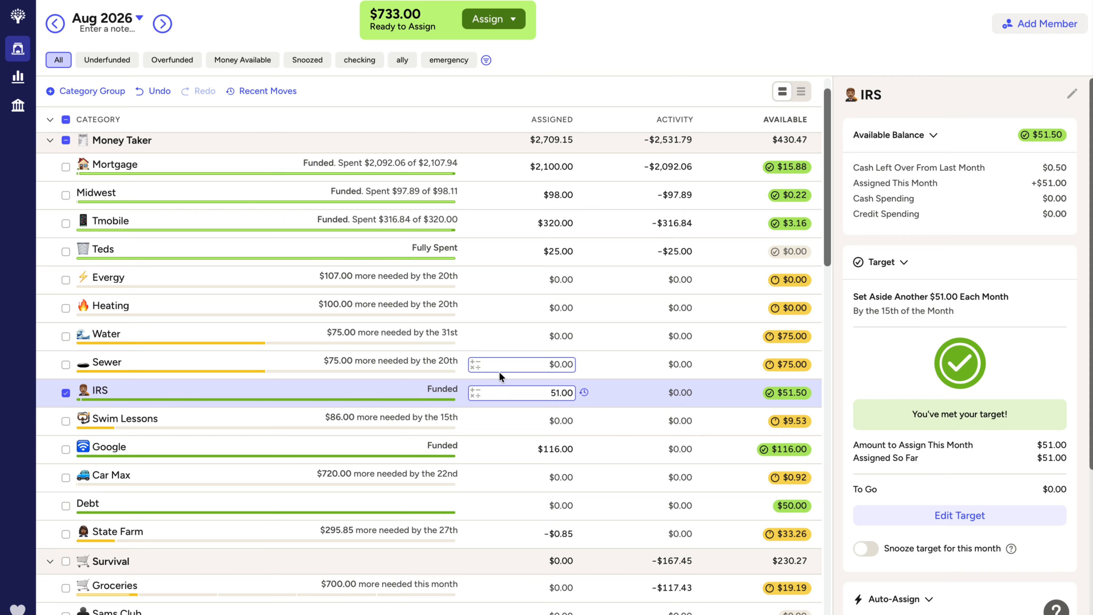
Assign $75 each to the Sewer and Water categories in the Money Taker group
left_click(474, 365)
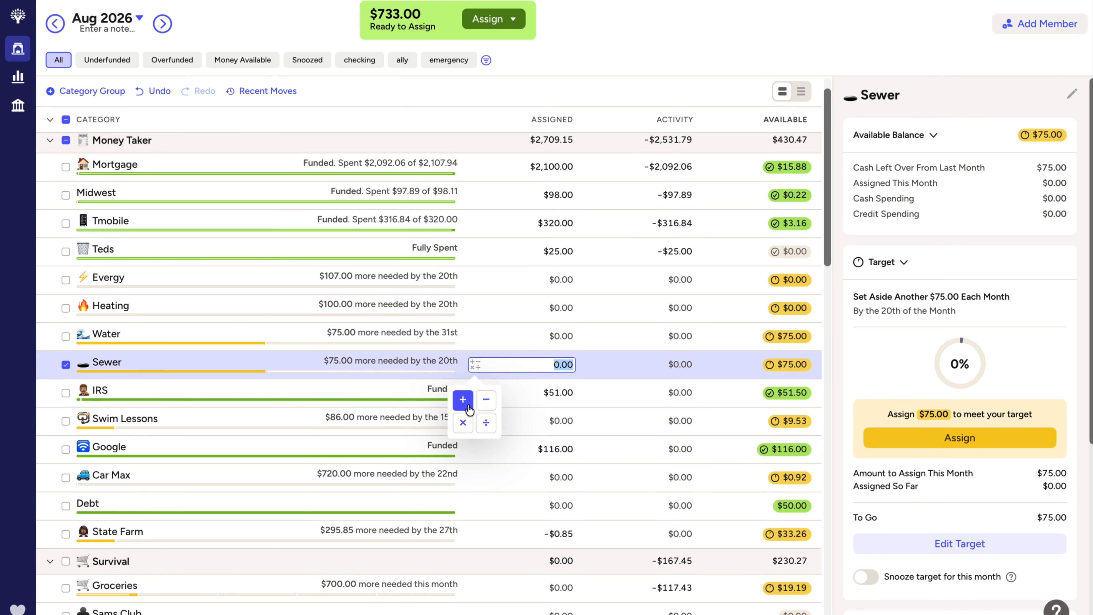
left_click(463, 400)
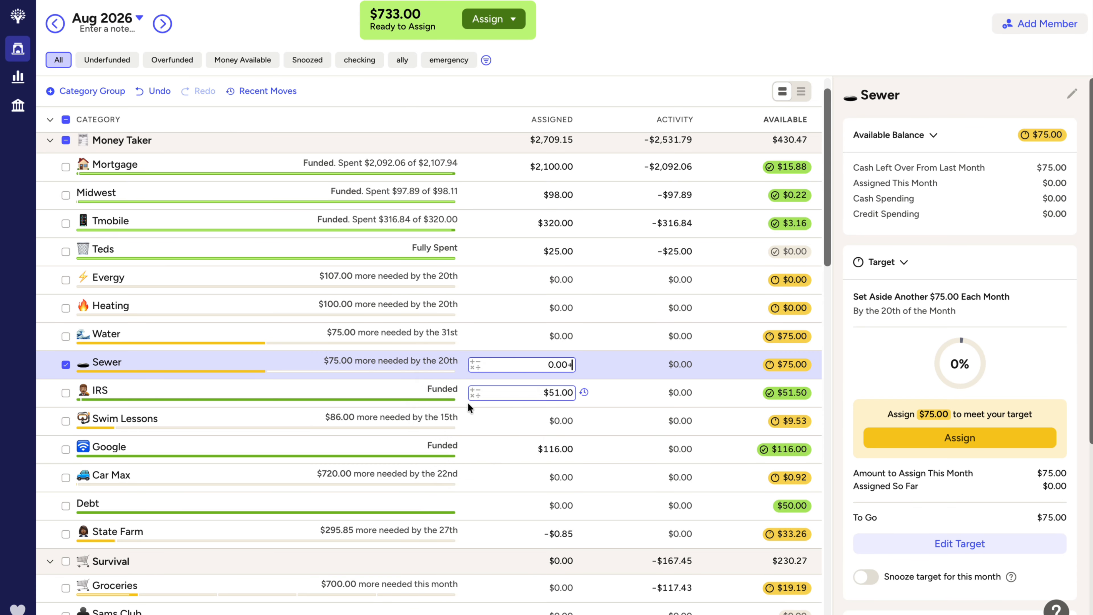
type("75")
key("Return")
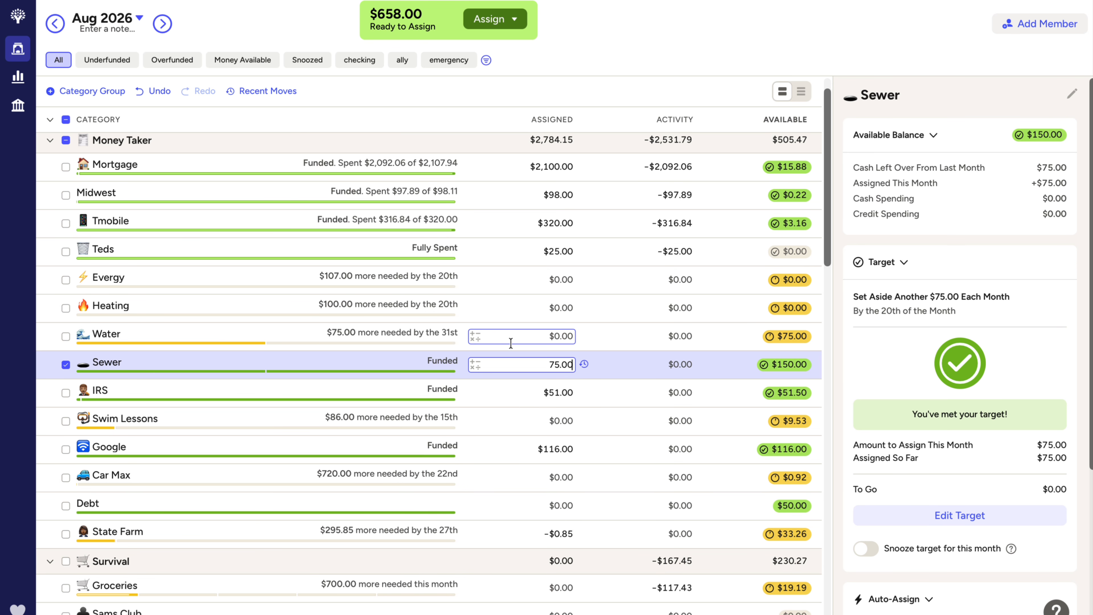
left_click(475, 336)
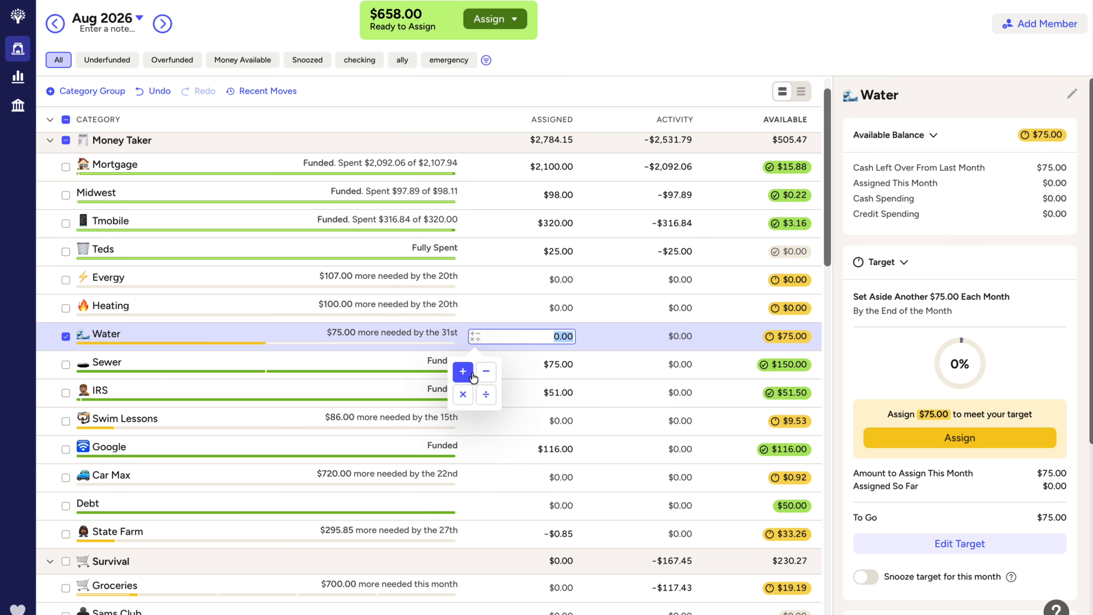
left_click(473, 376)
type("75")
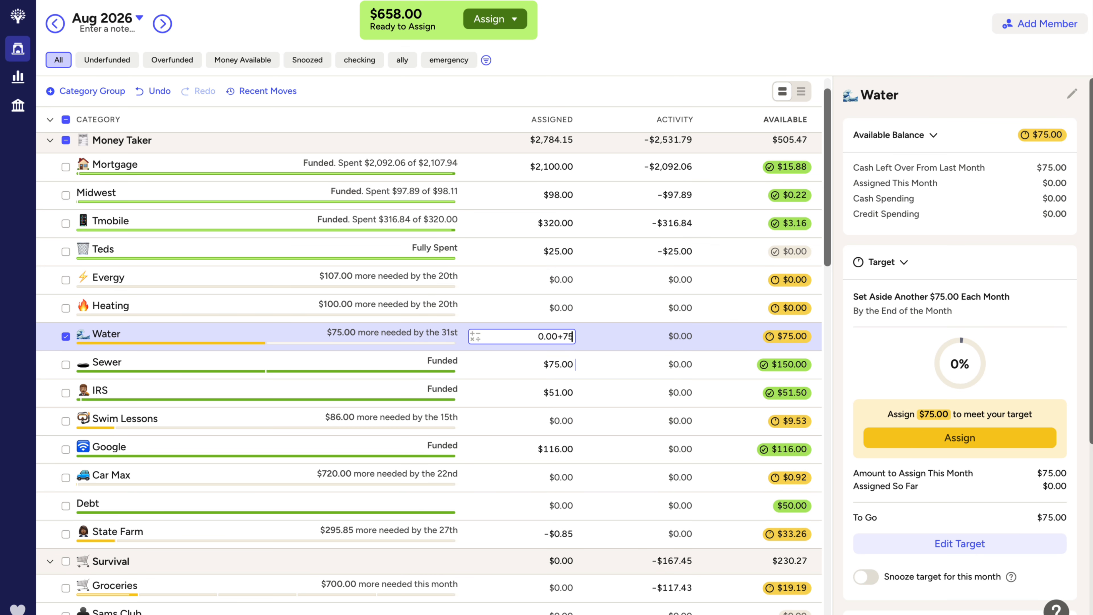
key("Return")
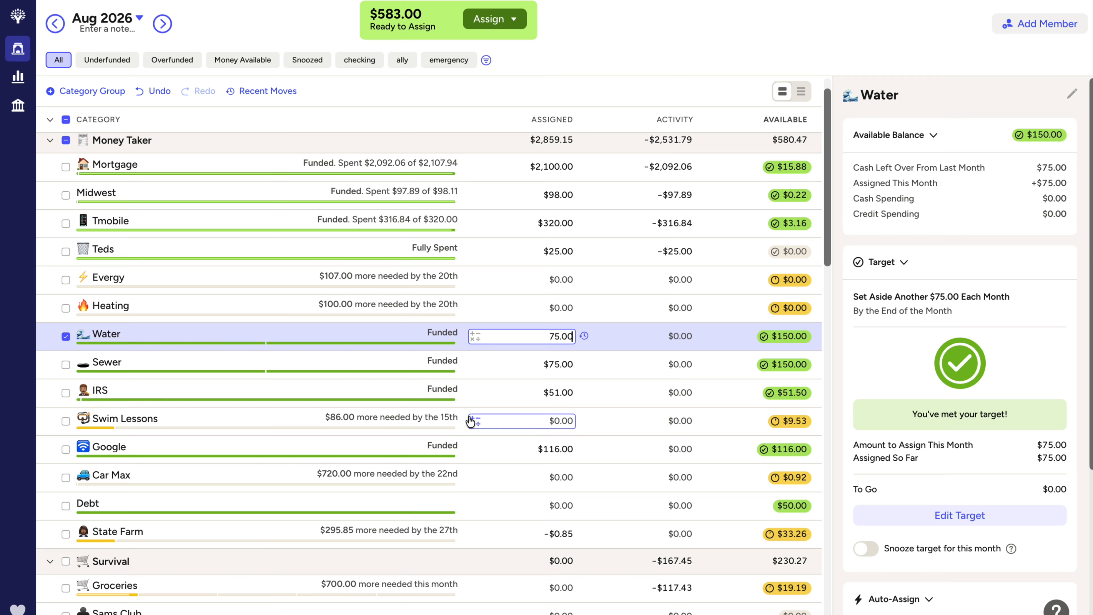
Assign $86 to the Swim Lessons category in the Money Taker group and deselect it
left_click(473, 422)
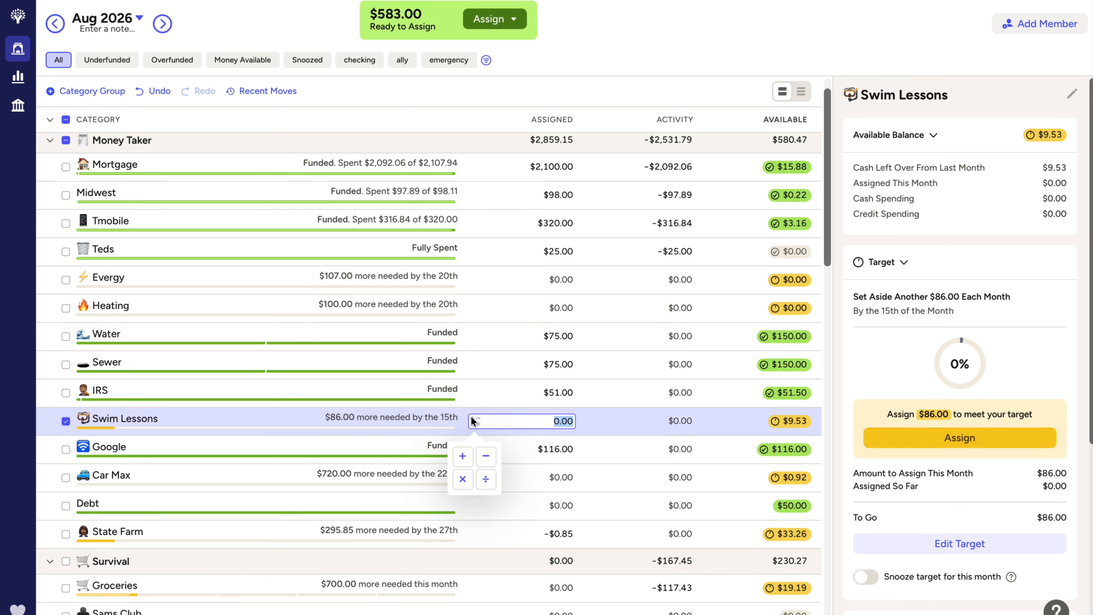
left_click(463, 456)
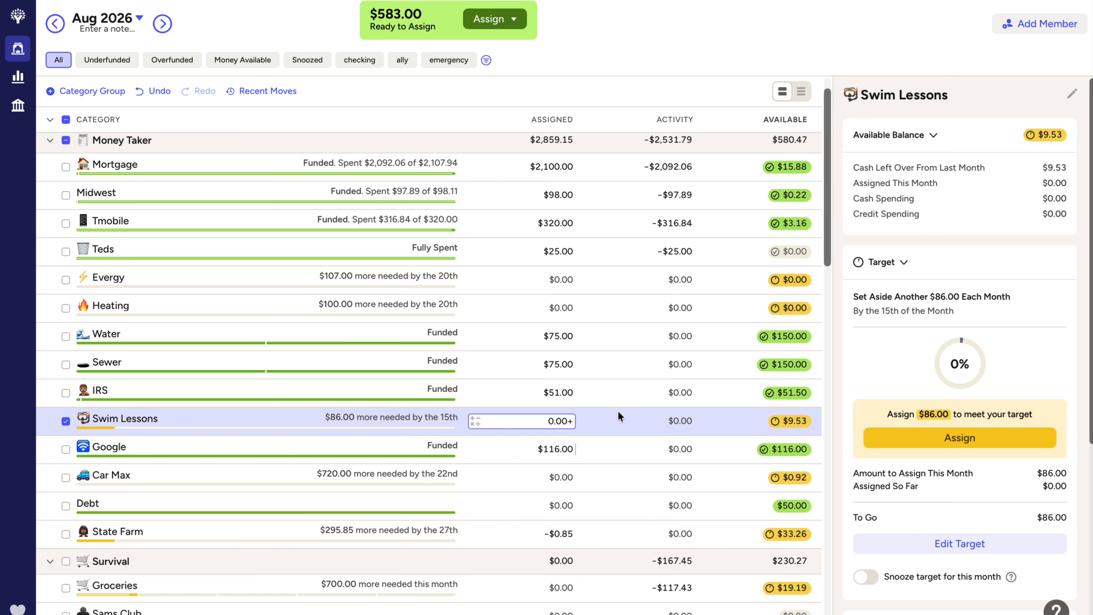
type("86")
key("Return")
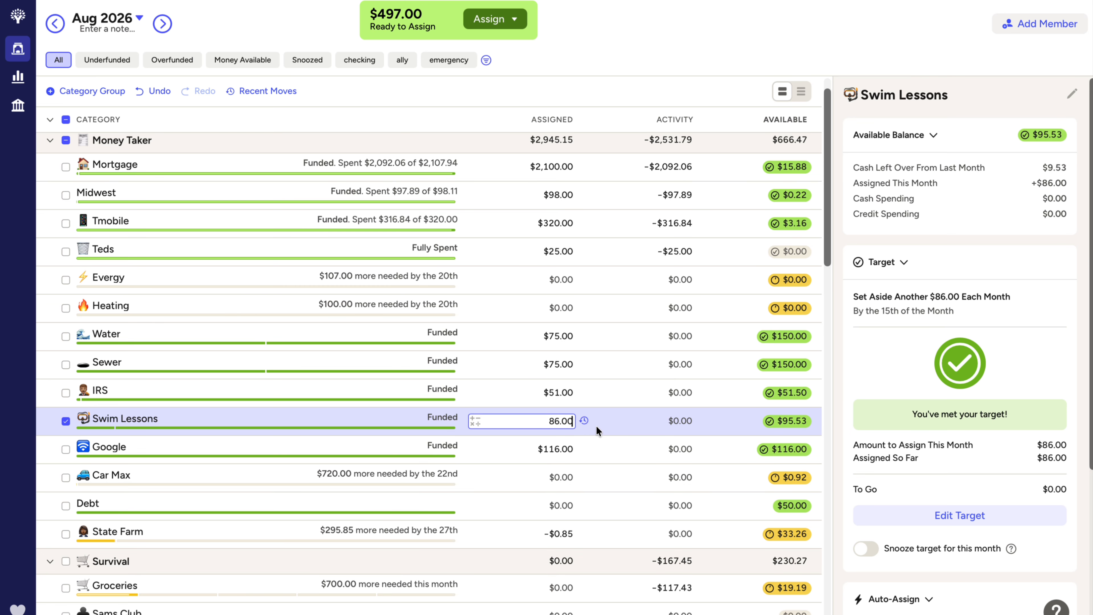
left_click(66, 421)
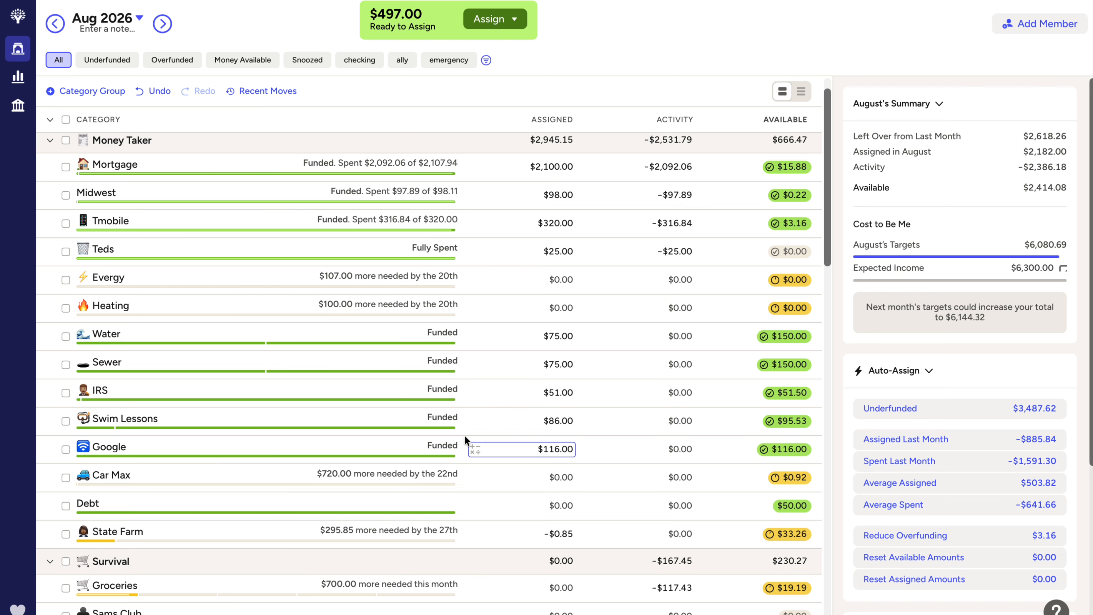
Assign $175 to the Groceries category in the Survival group
left_click(493, 425)
scroll(117, 243, "down", 4)
scroll(118, 243, "down", 4)
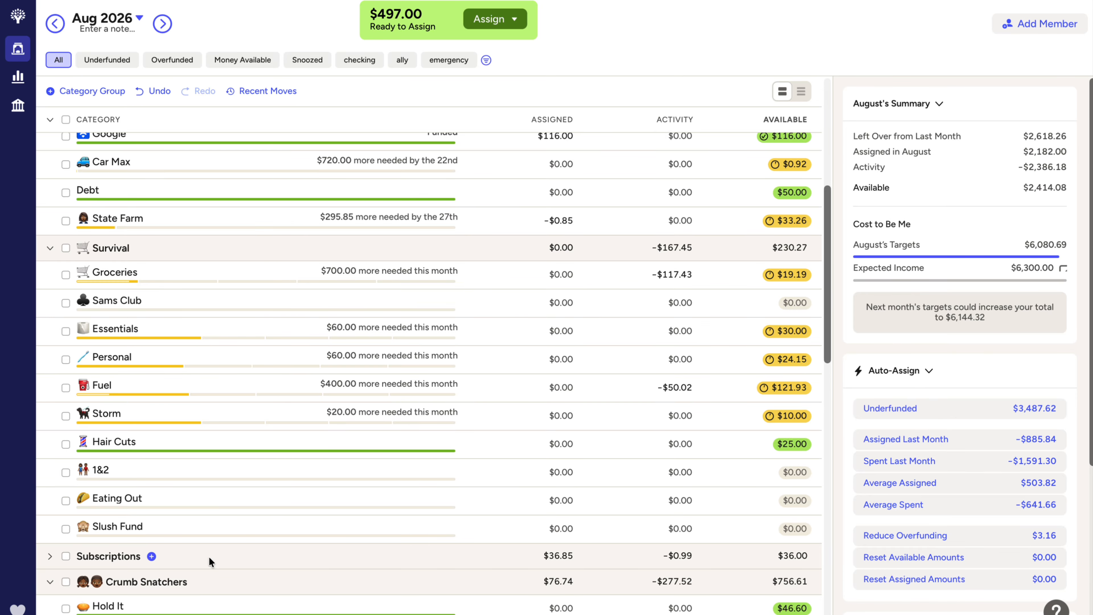
left_click(568, 365)
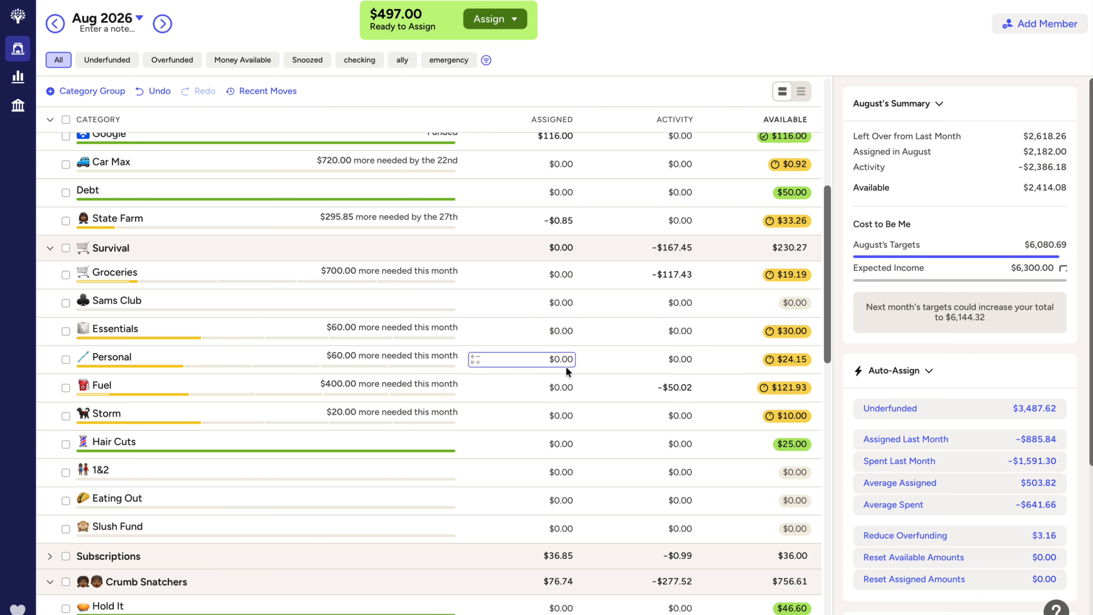
left_click(555, 275)
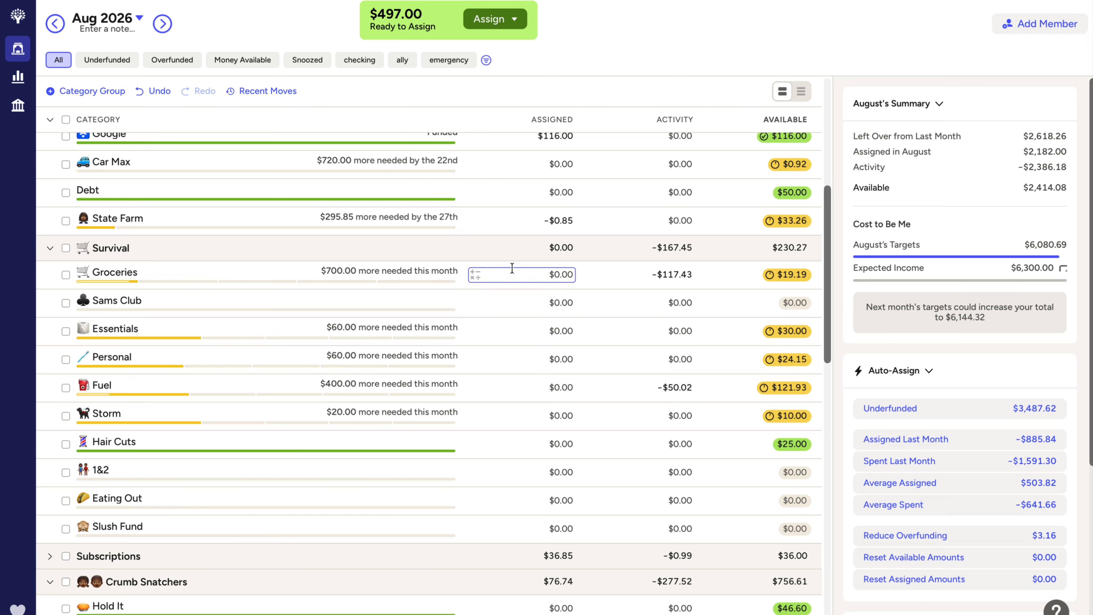
left_click(473, 275)
left_click(462, 310)
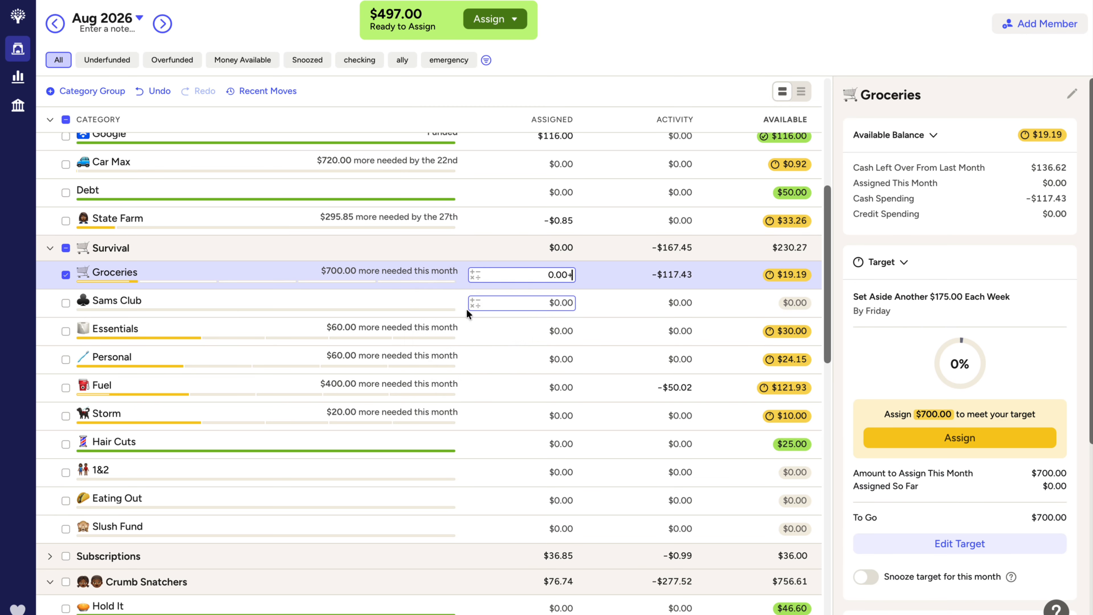
type("175")
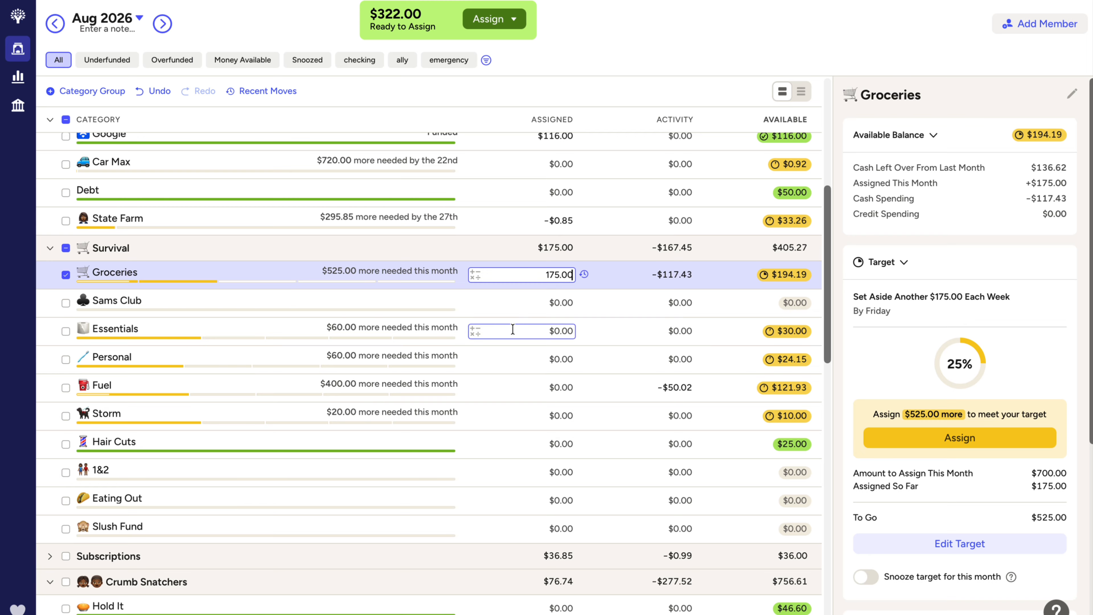
Assign $15 each to the Essentials and Personal categories in the Survival group
left_click(475, 331)
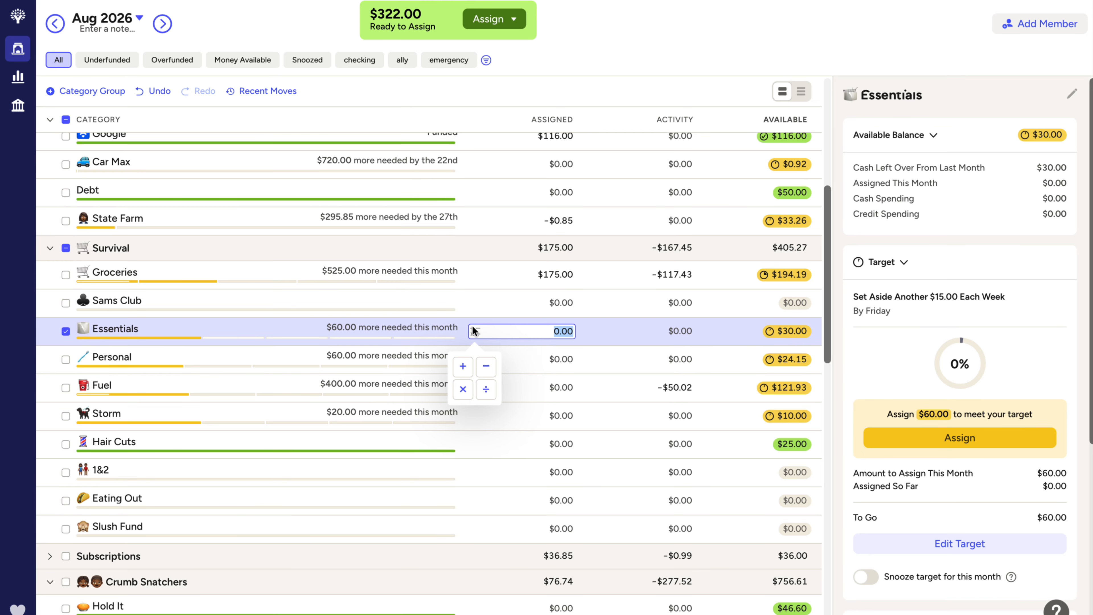
left_click(463, 366)
type("15")
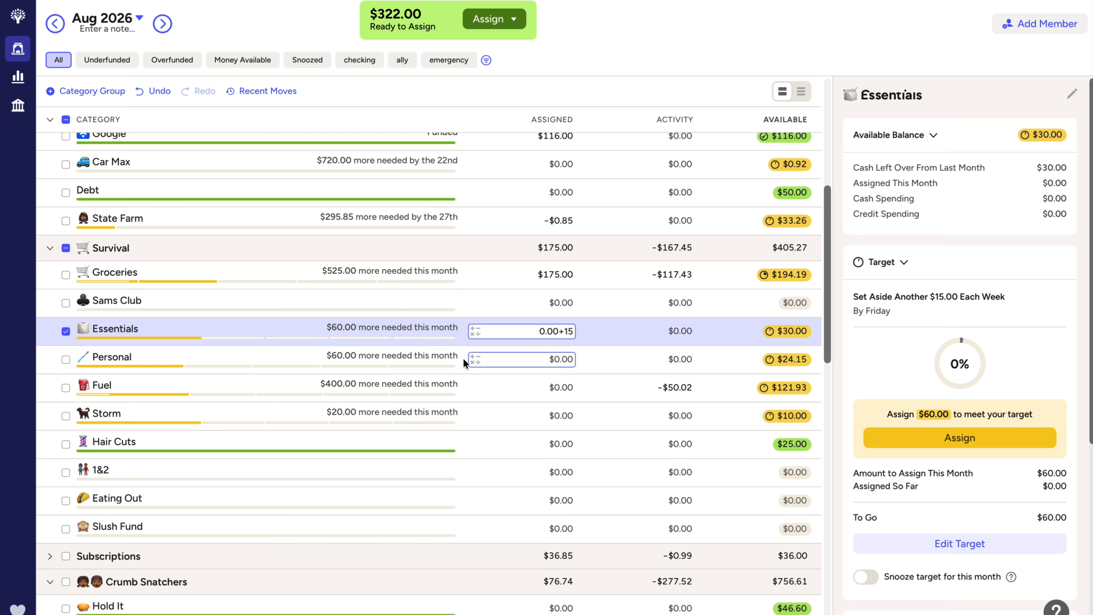
key("Return")
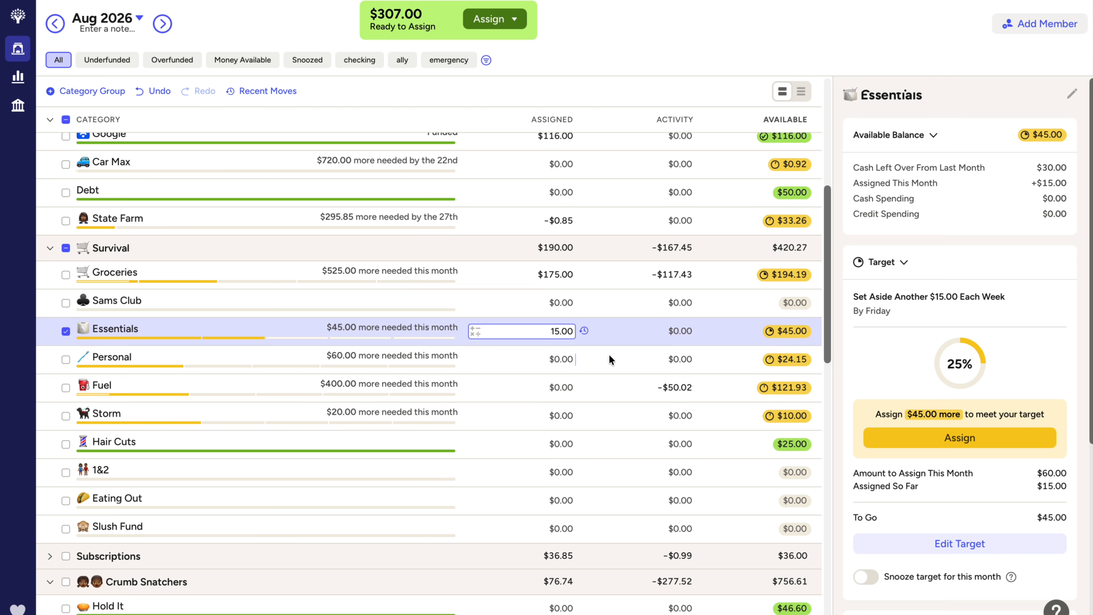
left_click(473, 359)
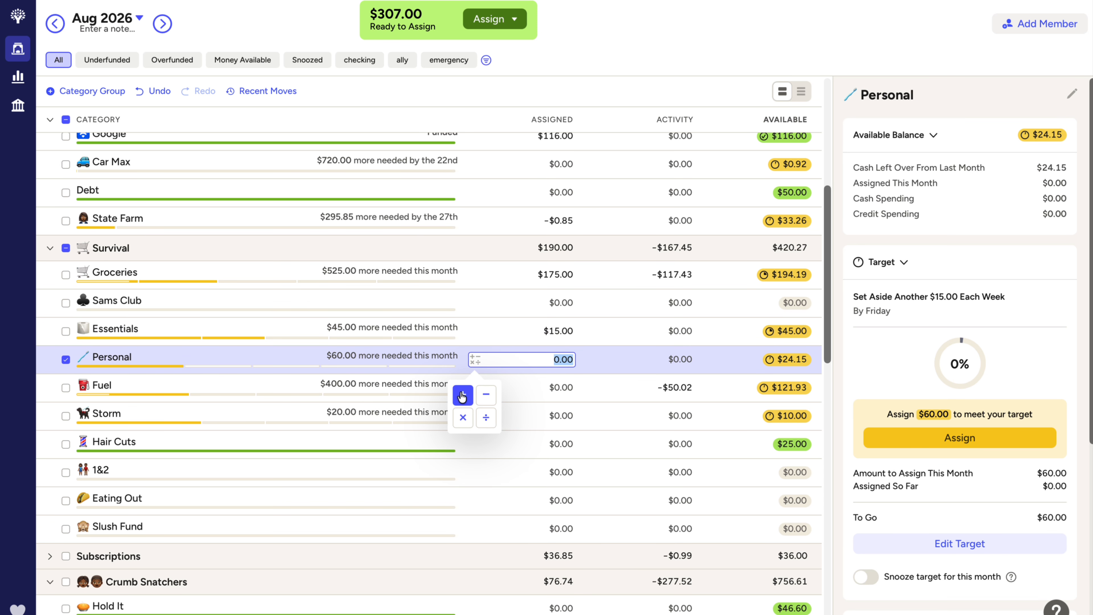
left_click(462, 391)
type("15")
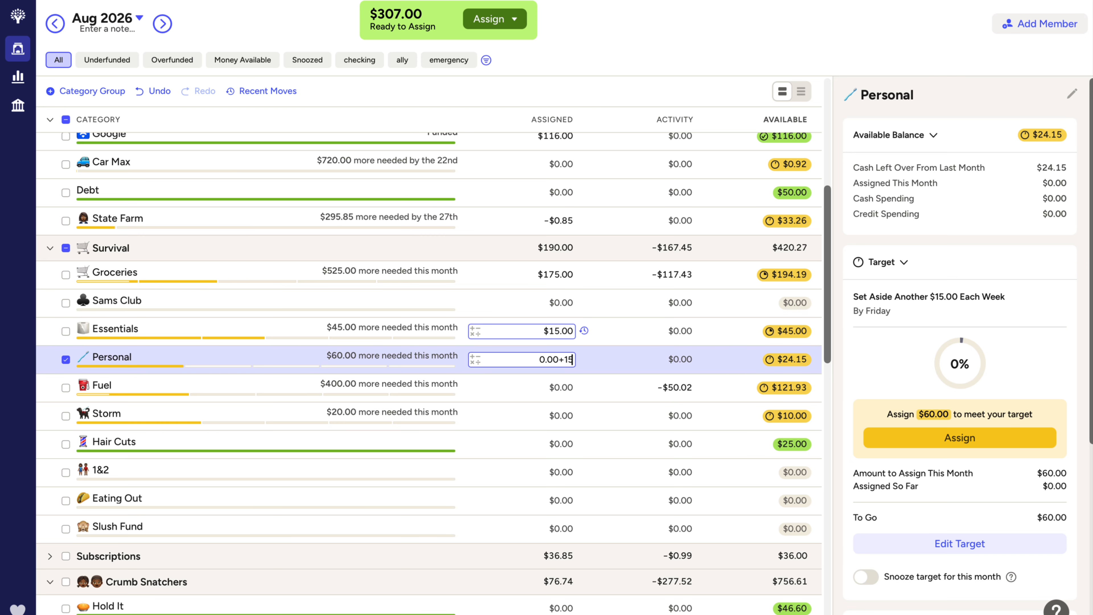
key("Return")
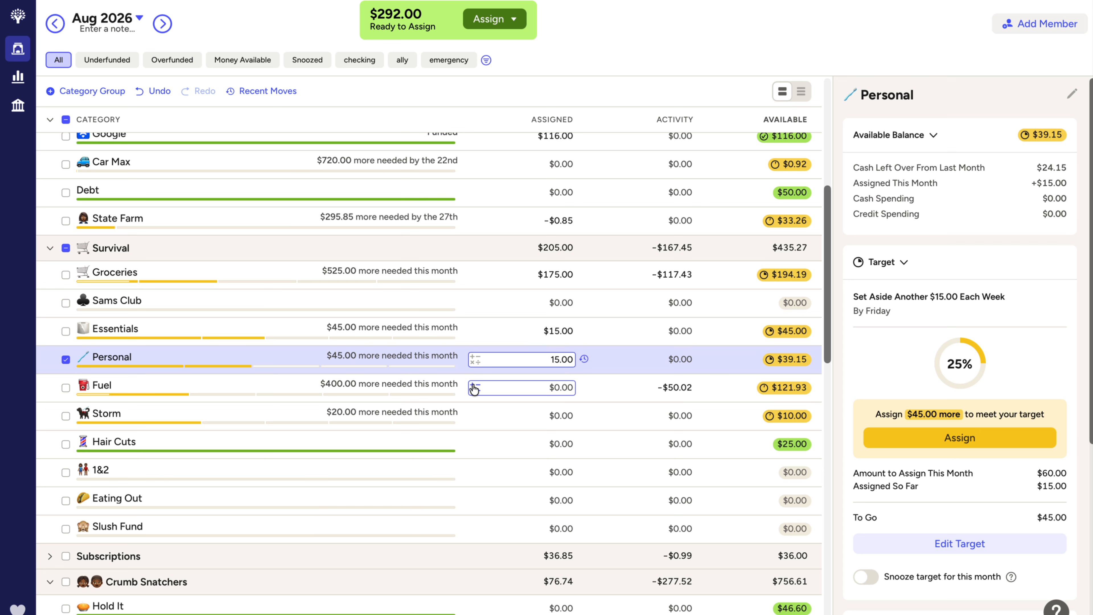
Assign $100 to the Fuel category in the Survival group
left_click(474, 389)
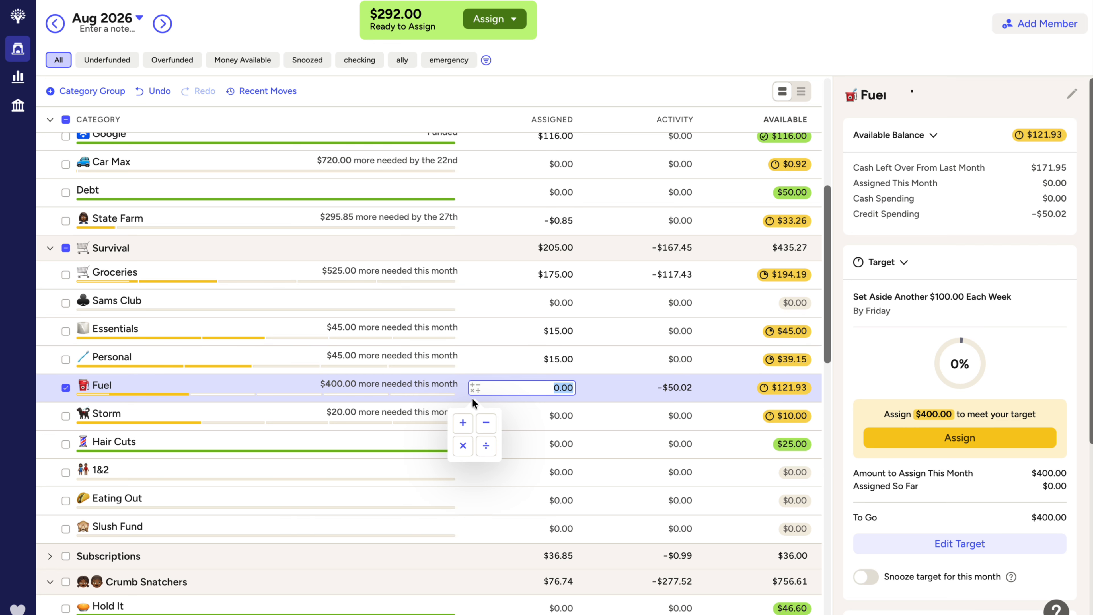
left_click(464, 424)
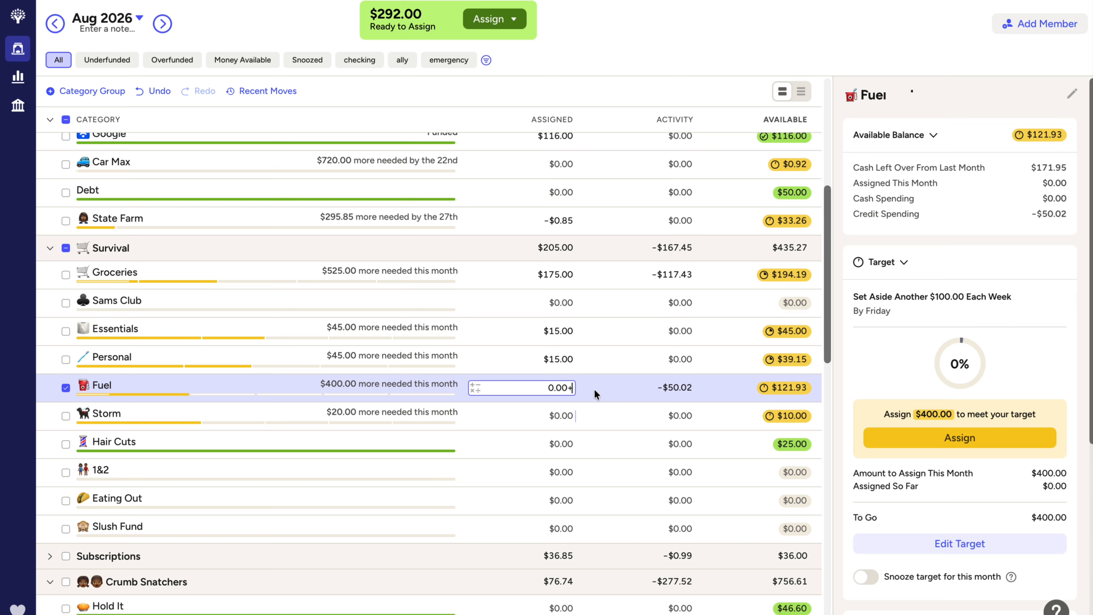
type("100")
key("Return")
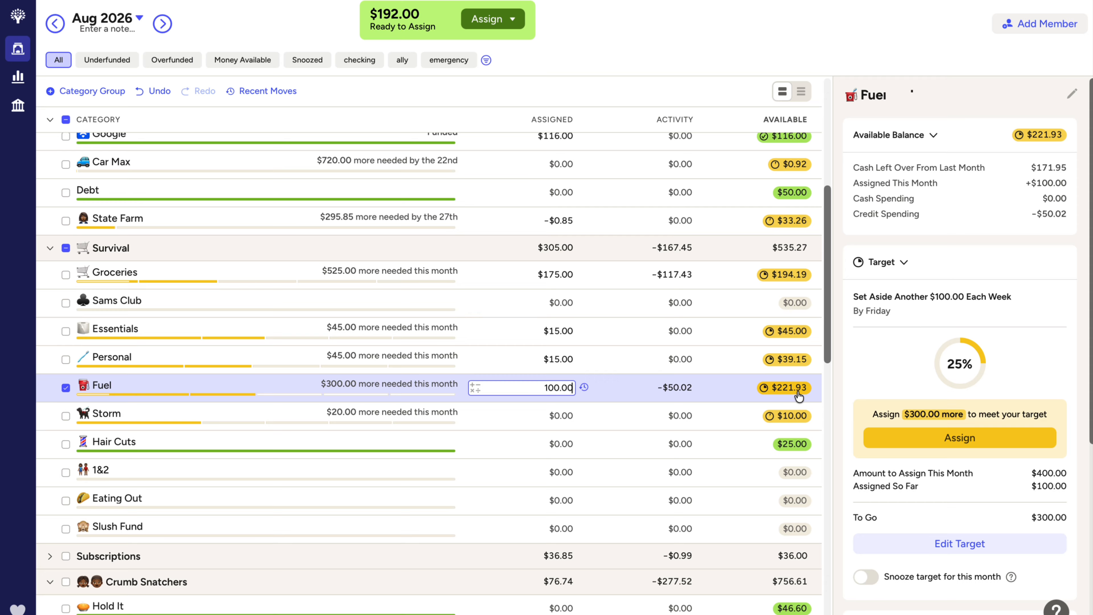
mouse_move(798, 396)
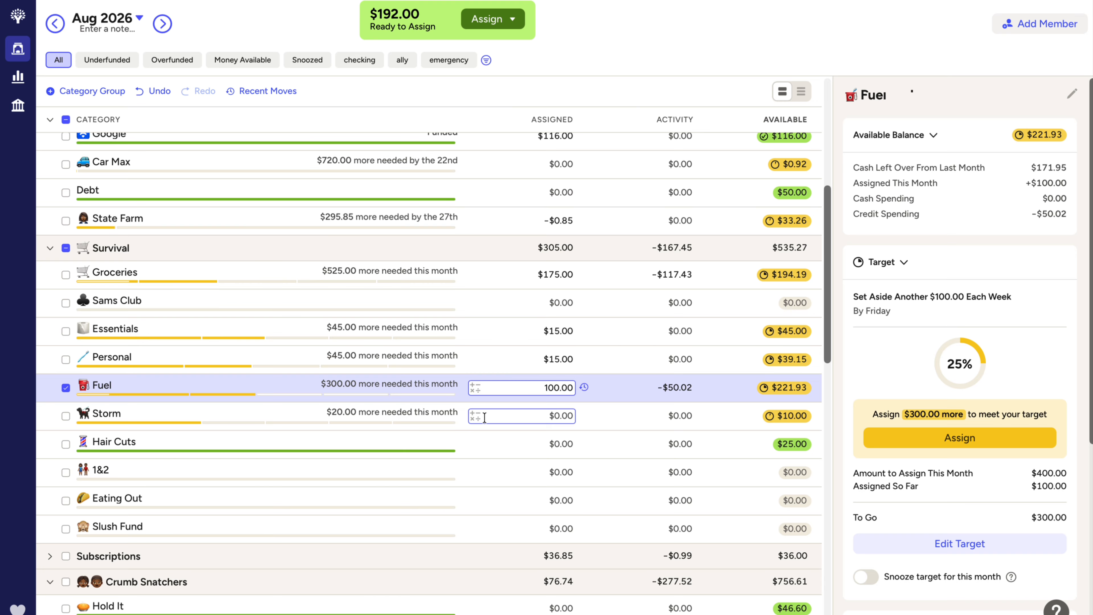
Assign $10 to the Storm category in the Survival group and deselect it
left_click(476, 417)
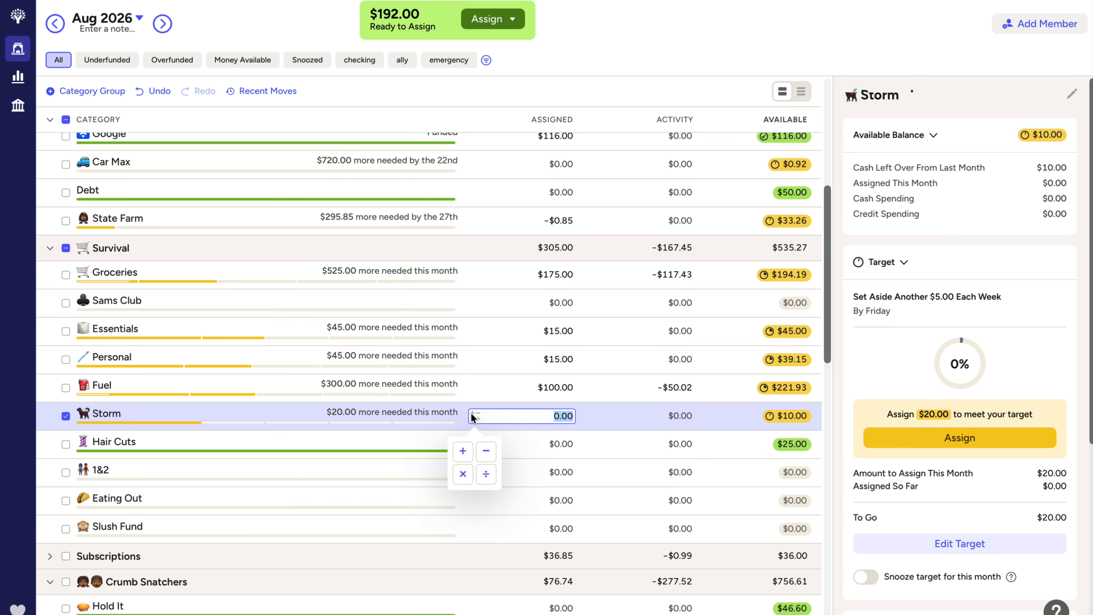
left_click(464, 455)
type("10")
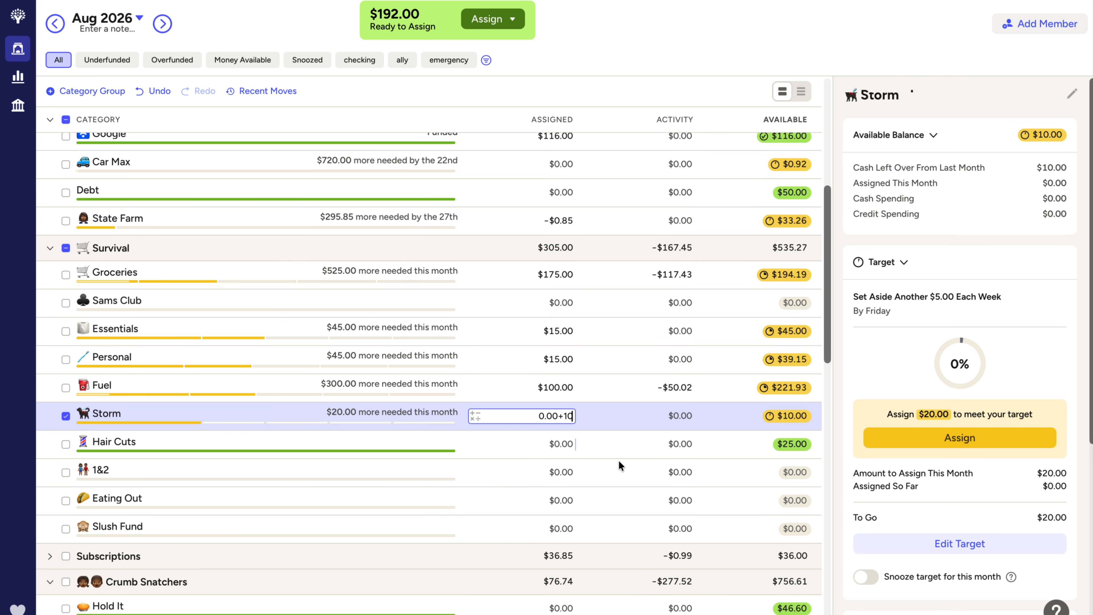
key("Return")
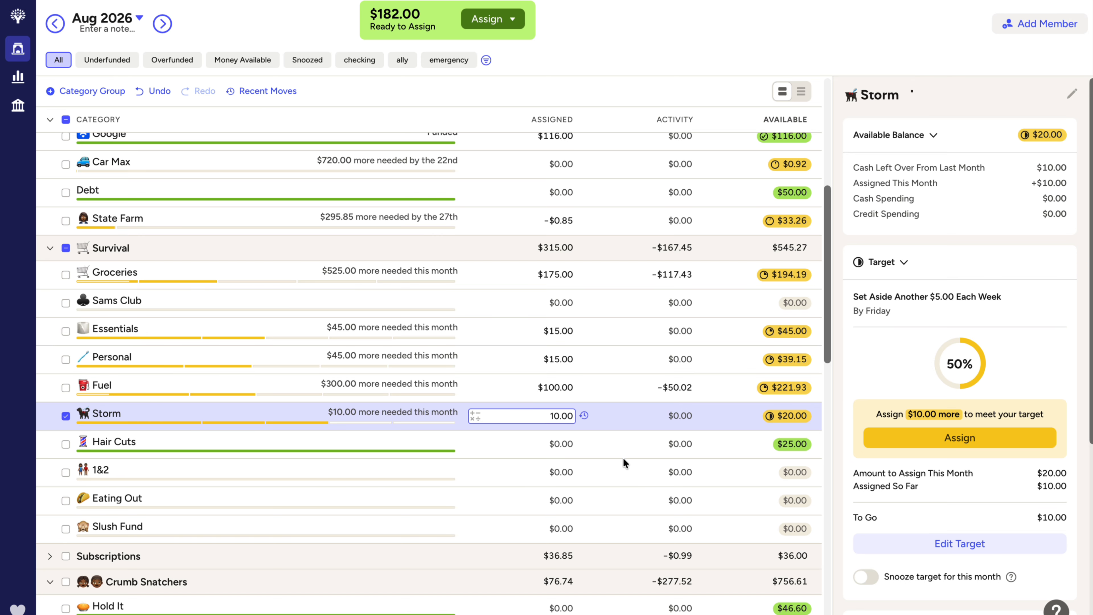
left_click(654, 454)
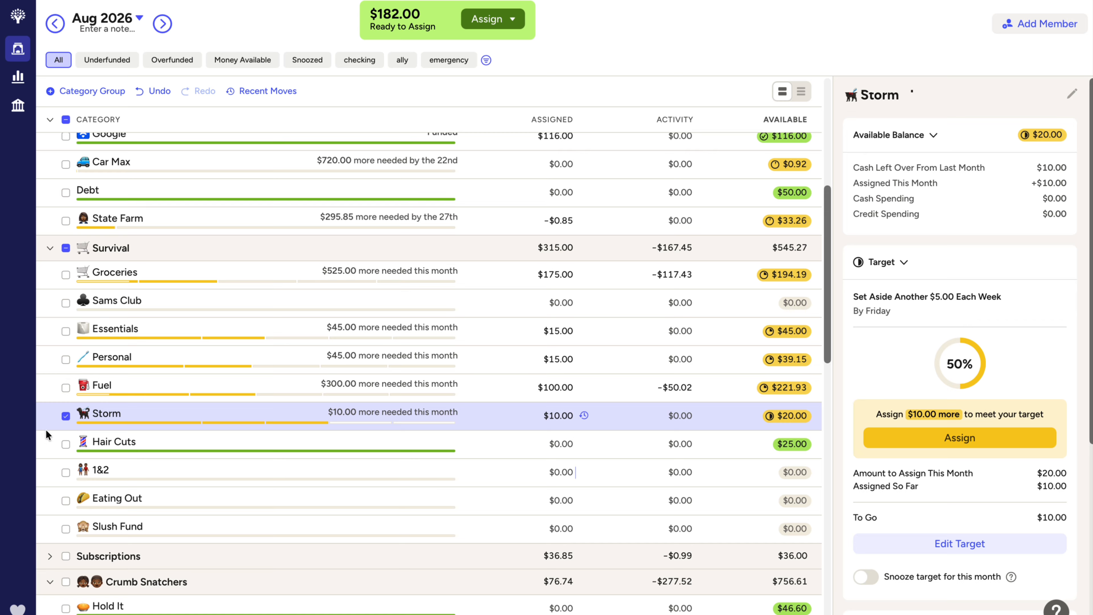
left_click(65, 416)
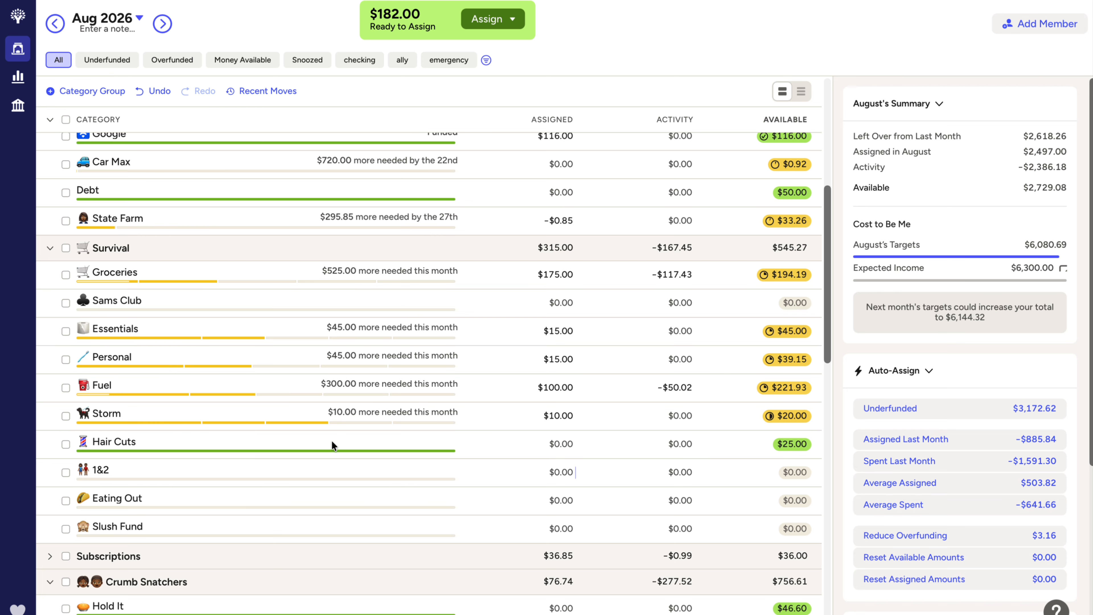
Expand the Subscriptions group, assign $6 to its GreenLight category and deselect it
scroll(356, 413, "down", 1)
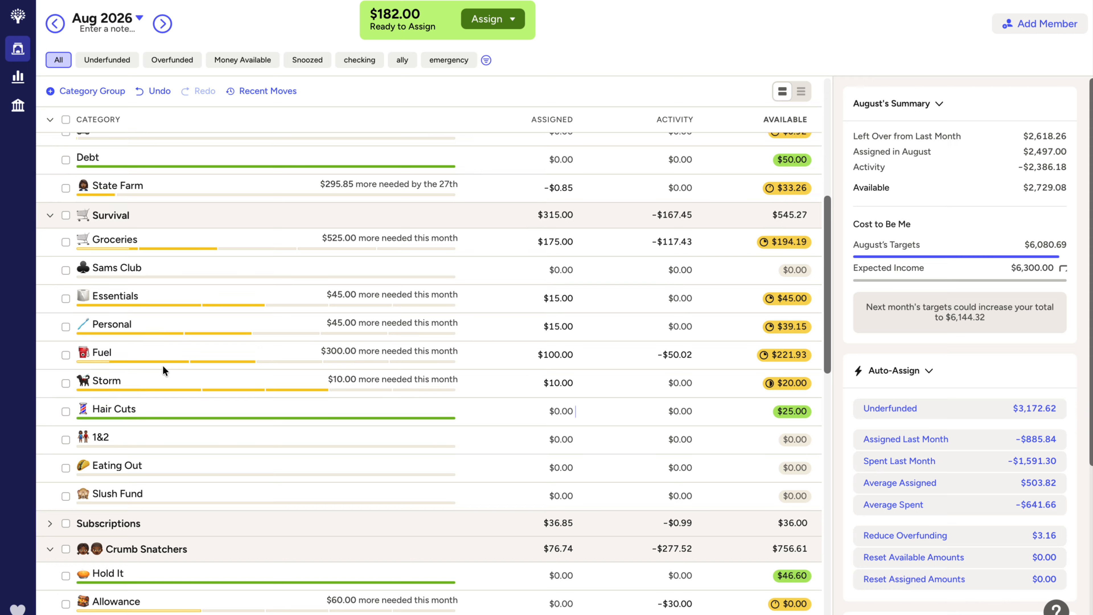
scroll(162, 365, "down", 12)
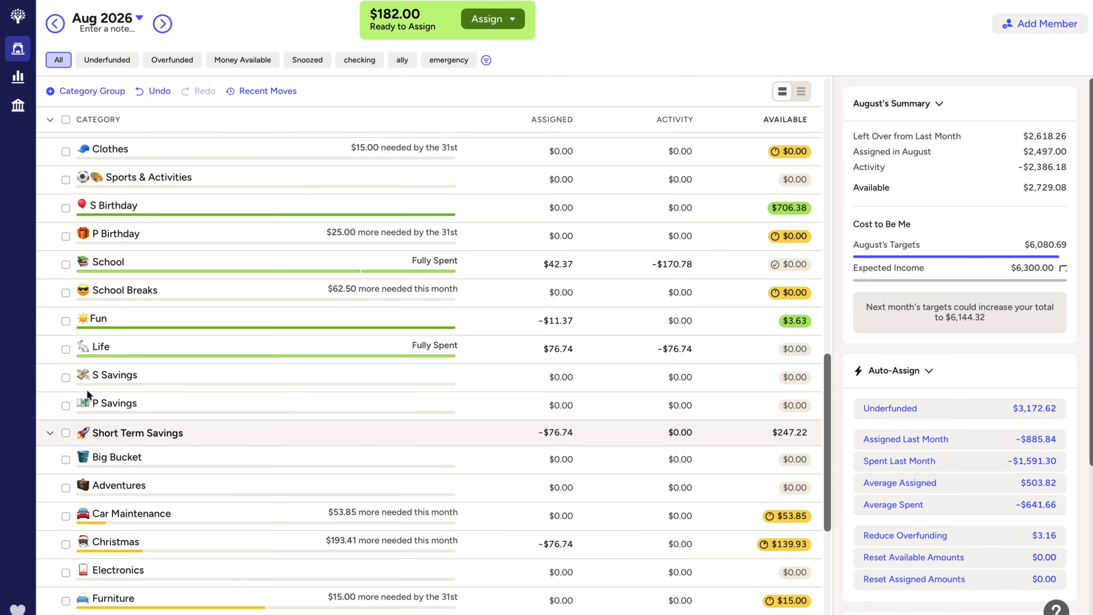
scroll(87, 392, "up", 7)
left_click(46, 245)
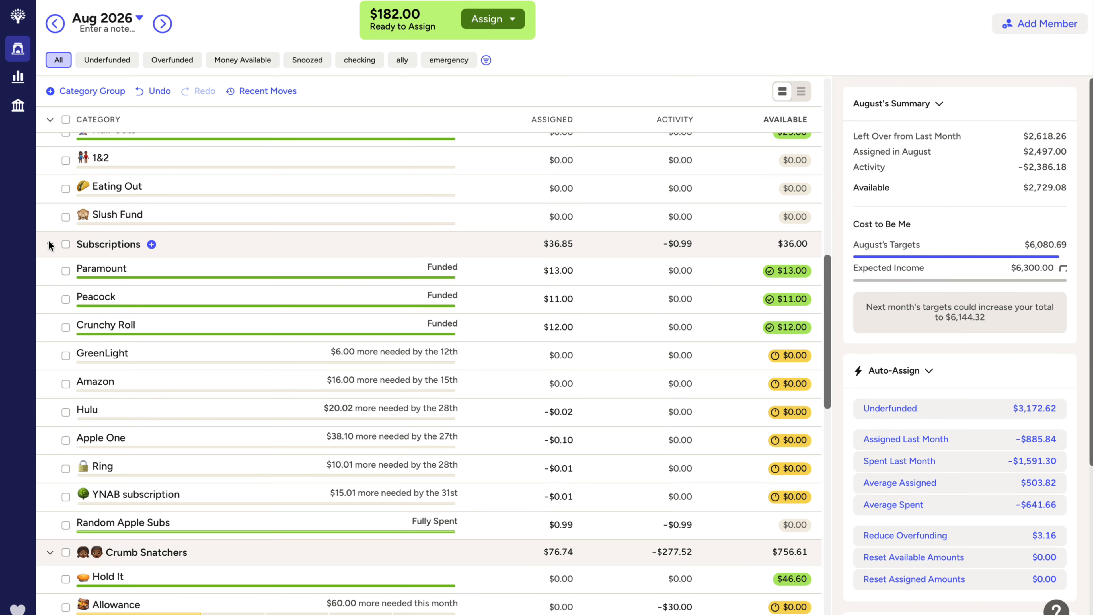
left_click(533, 298)
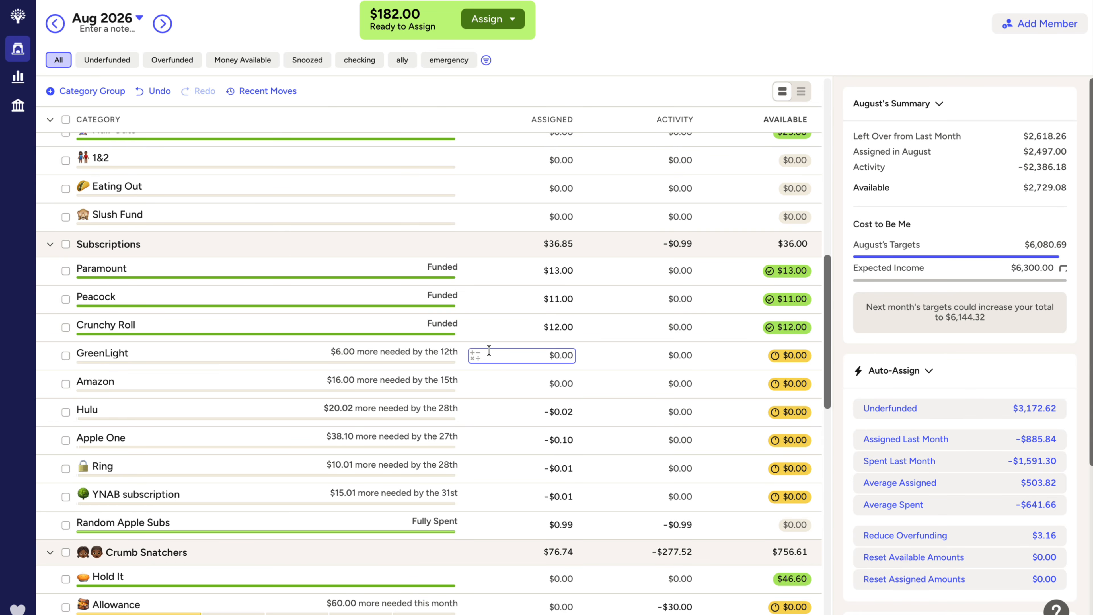
left_click(474, 356)
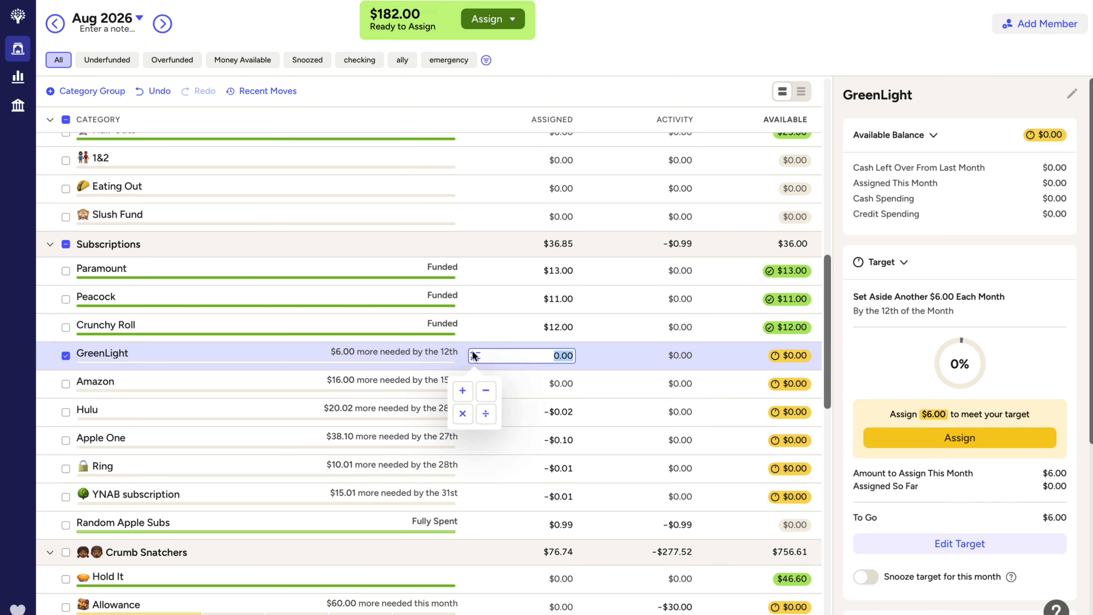
left_click(468, 393)
type("6")
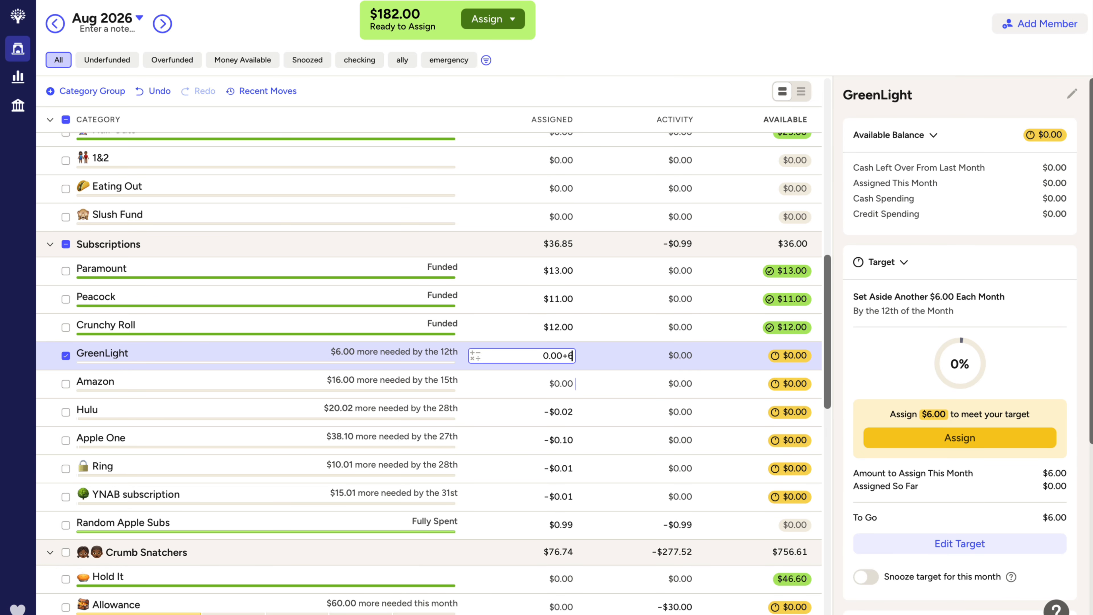
key("Return")
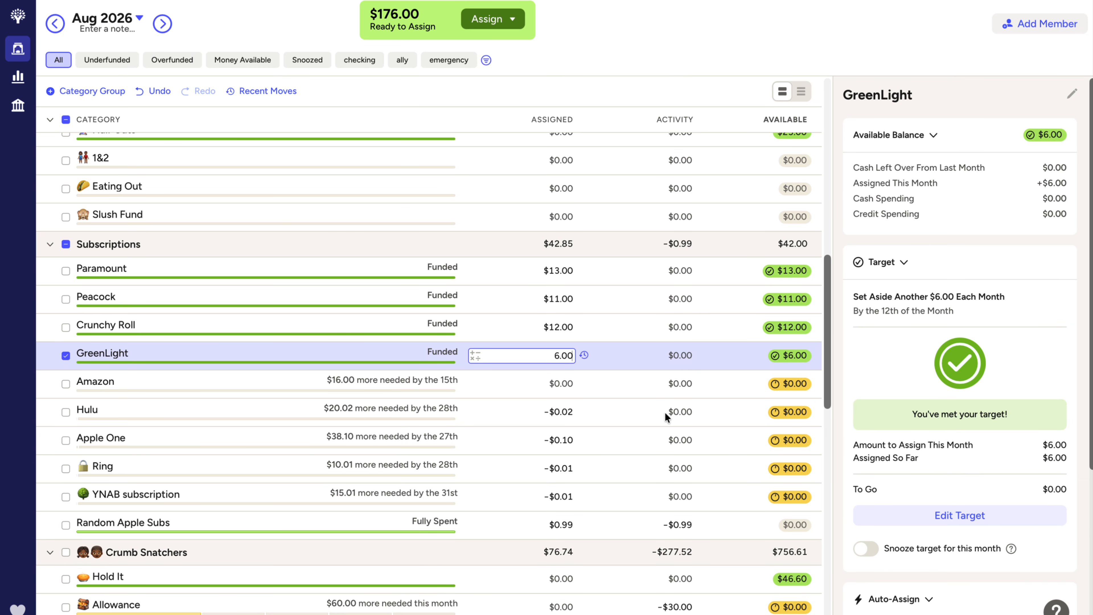
left_click(65, 356)
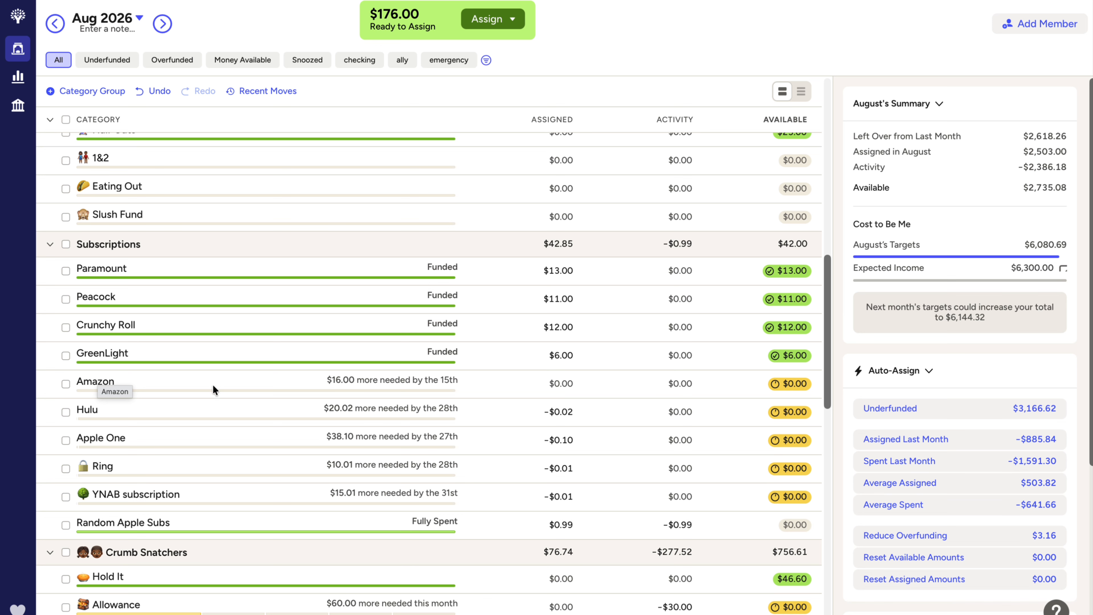
Assign $16 to the Allowance category in the Crumb Snatchers group and deselect it
scroll(358, 387, "down", 2)
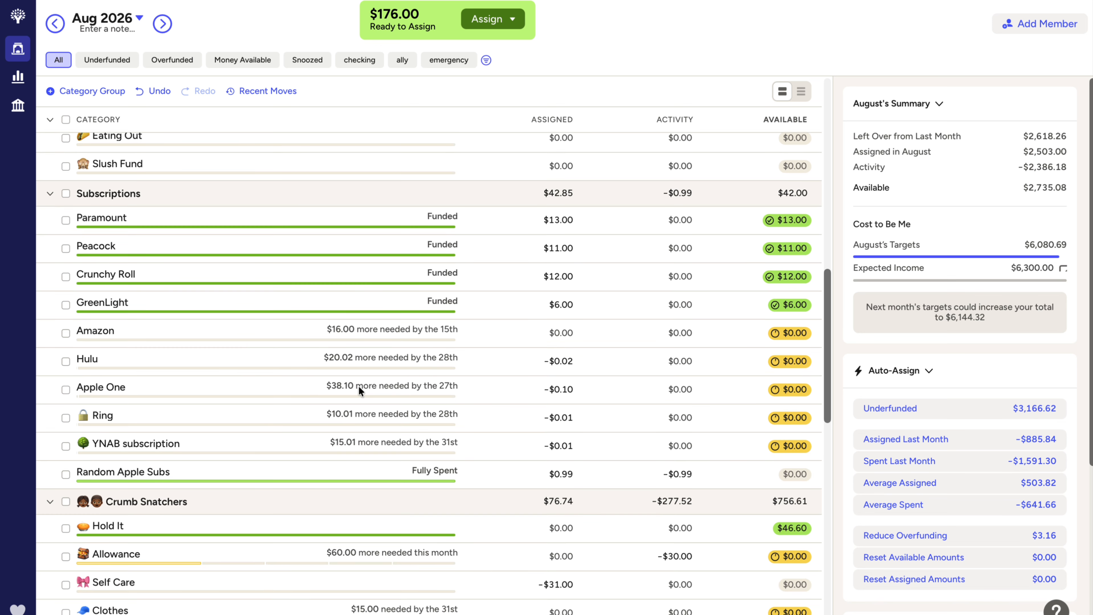
scroll(360, 389, "down", 2)
scroll(359, 386, "down", 5)
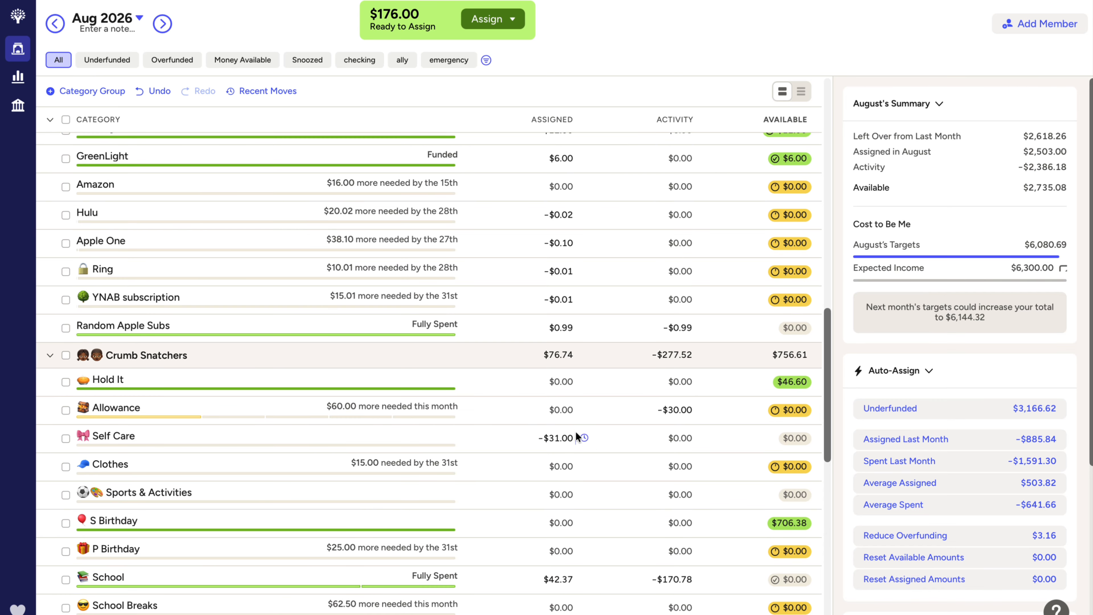
left_click(475, 410)
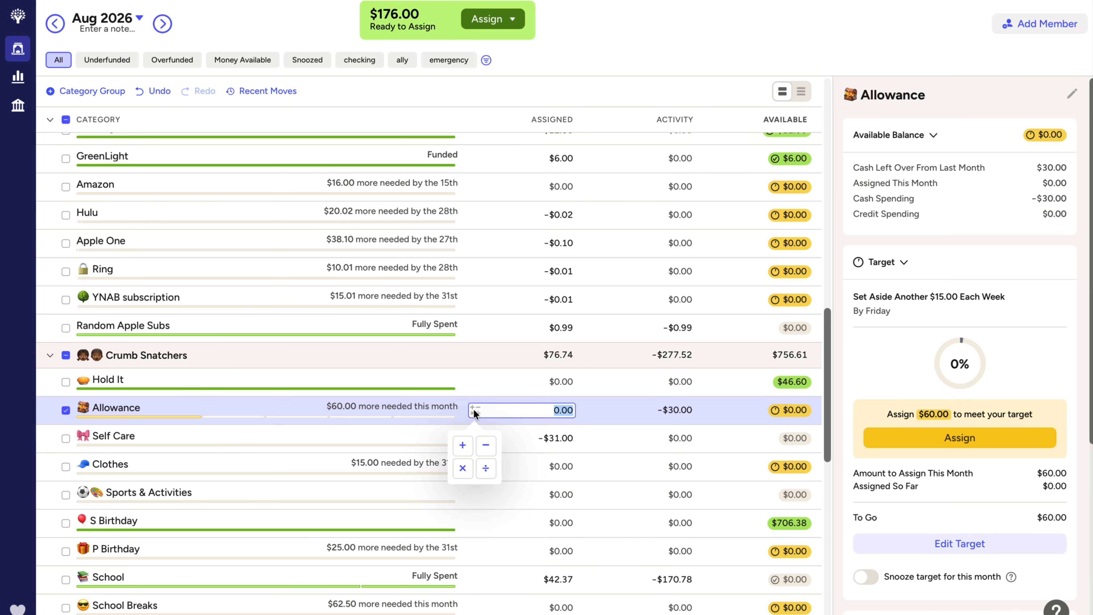
left_click(463, 448)
type("16")
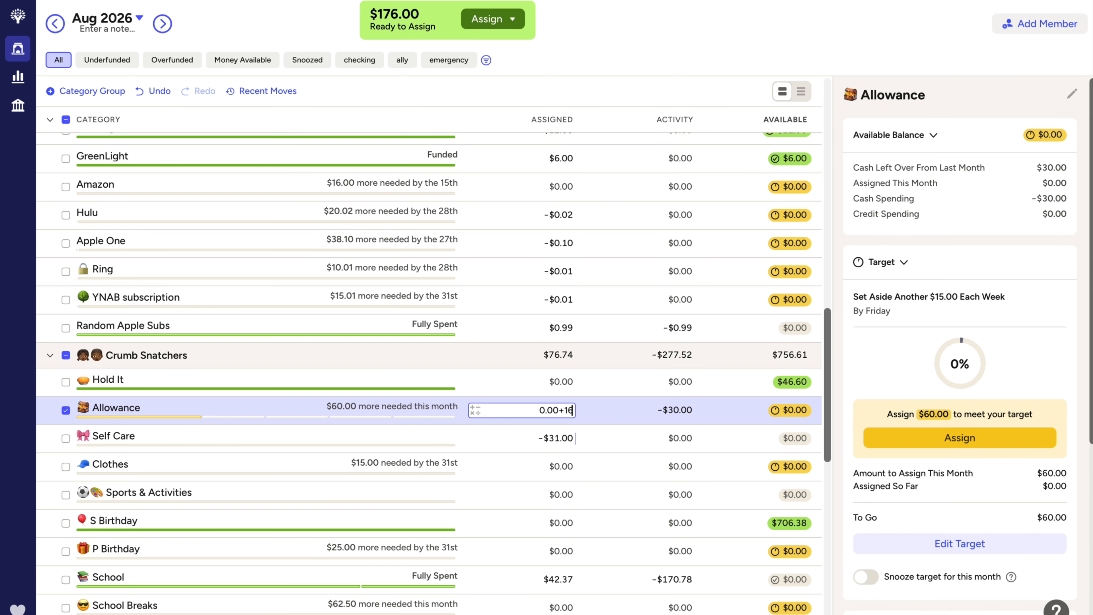
key("Return")
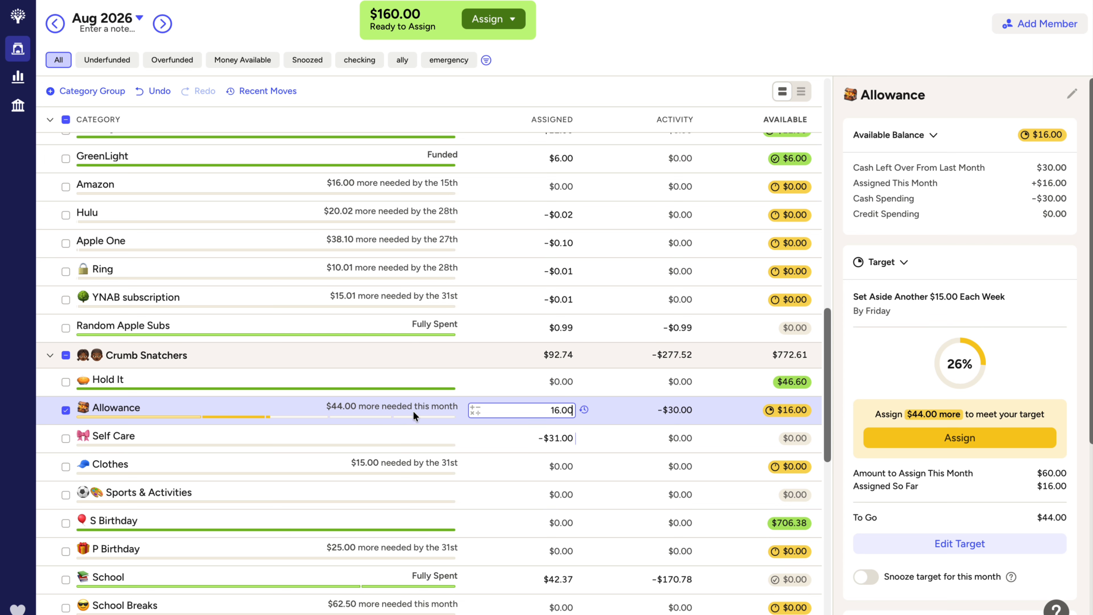
left_click(61, 410)
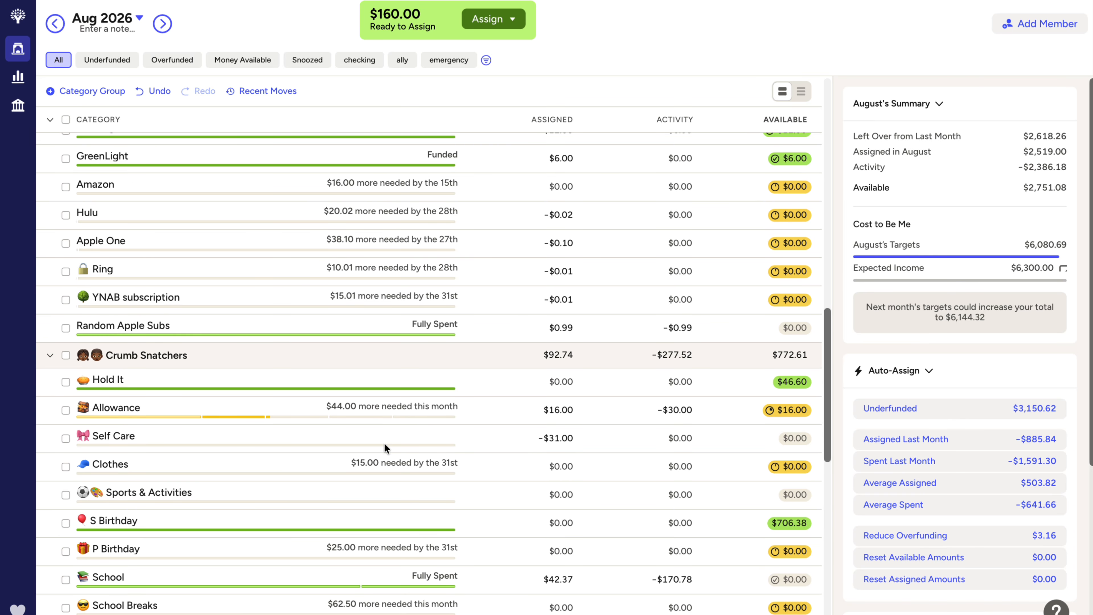
Assign the remaining $160 to the Hold It category in the Crumb Snatchers group
scroll(385, 448, "up", 1)
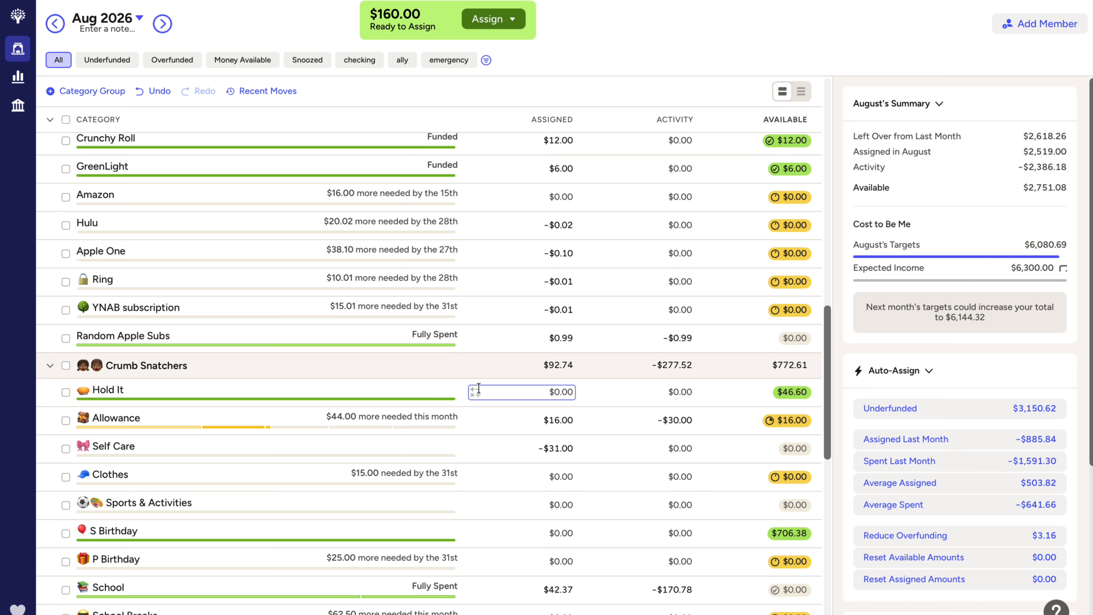
left_click(473, 393)
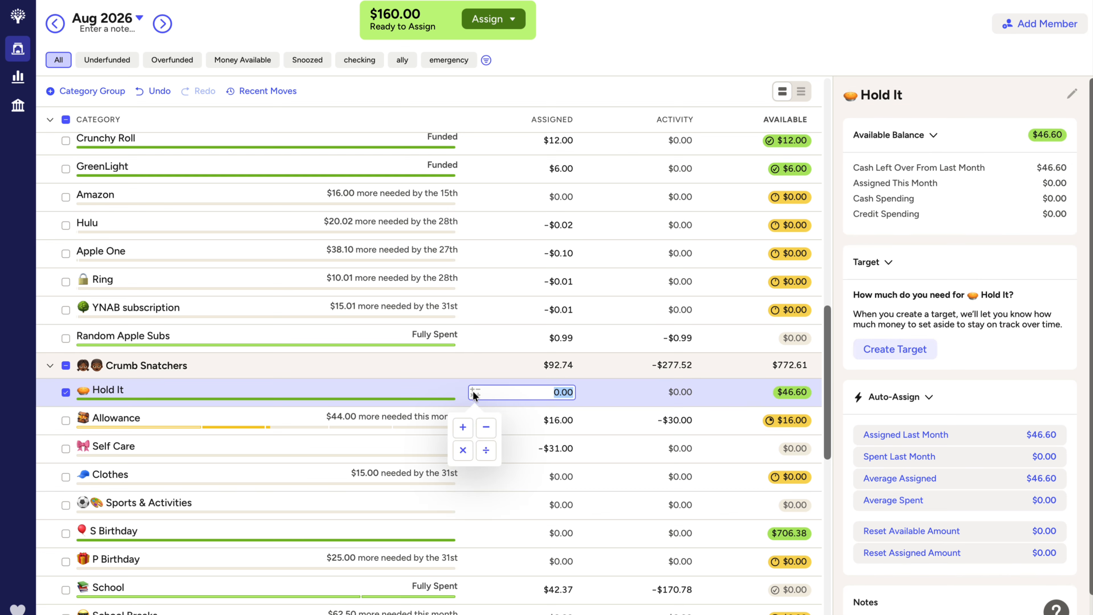
left_click(466, 428)
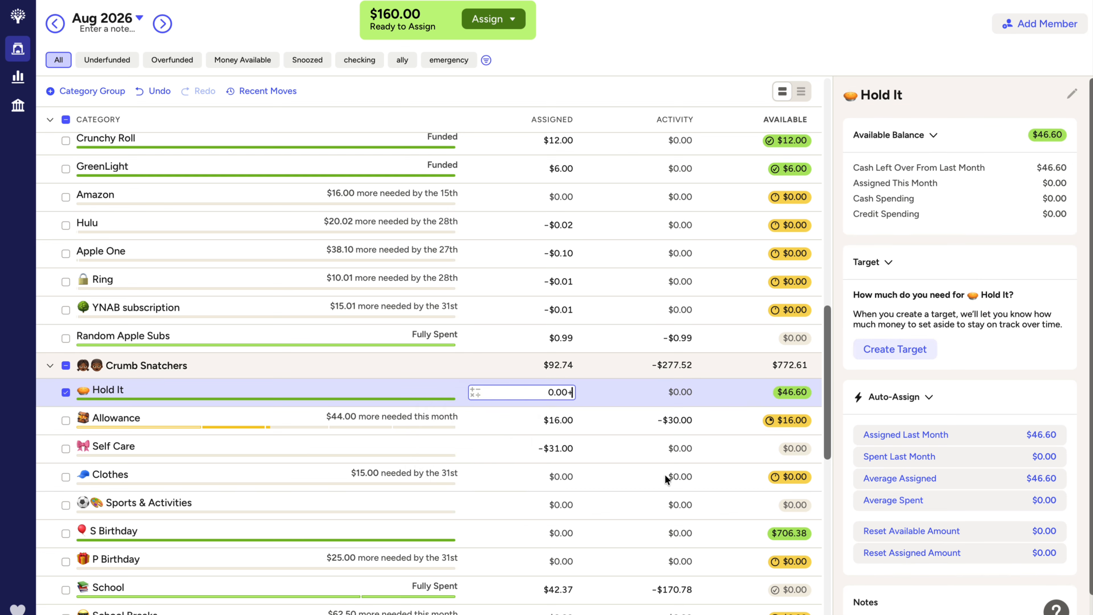
type("160")
scroll(667, 462, "down", 1)
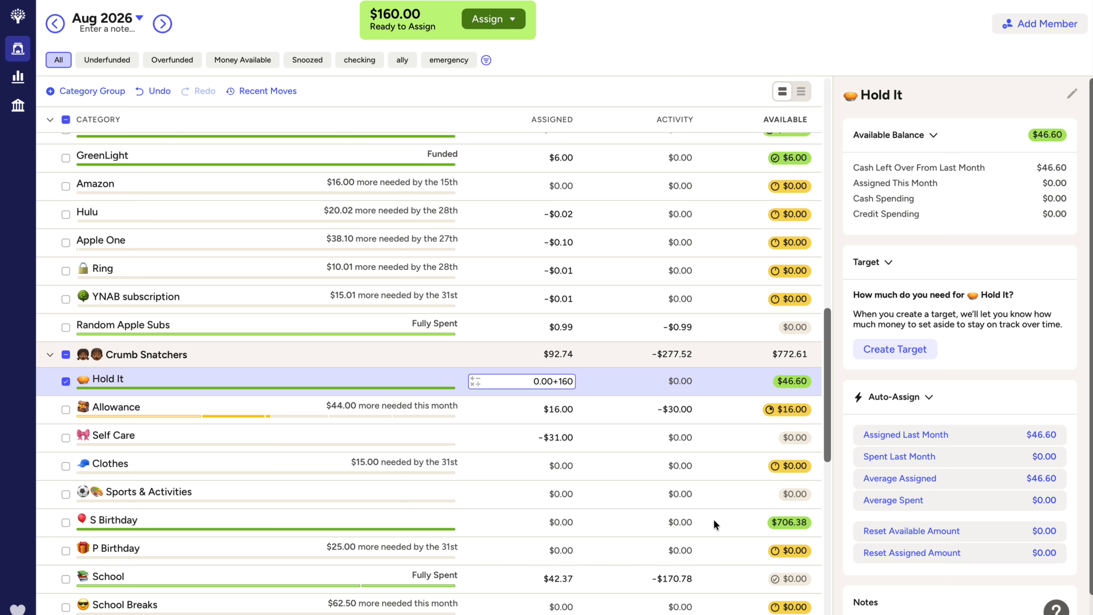
key("Return")
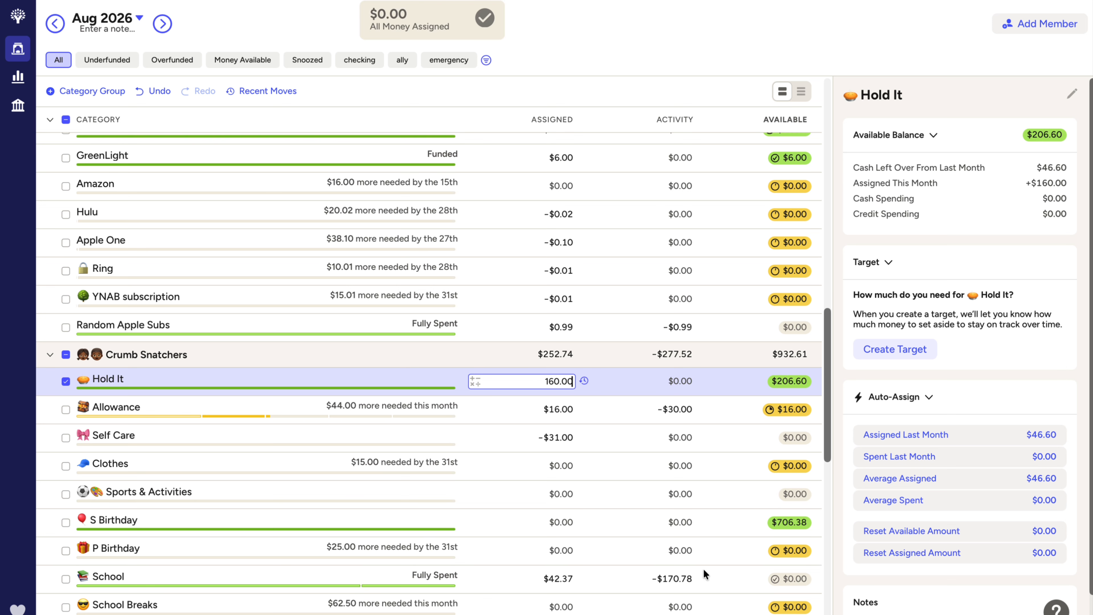
Review the August assigned and available amounts across the savings, Crumb Snatchers, Subscriptions, Survival and bill categories
scroll(628, 474, "down", 10)
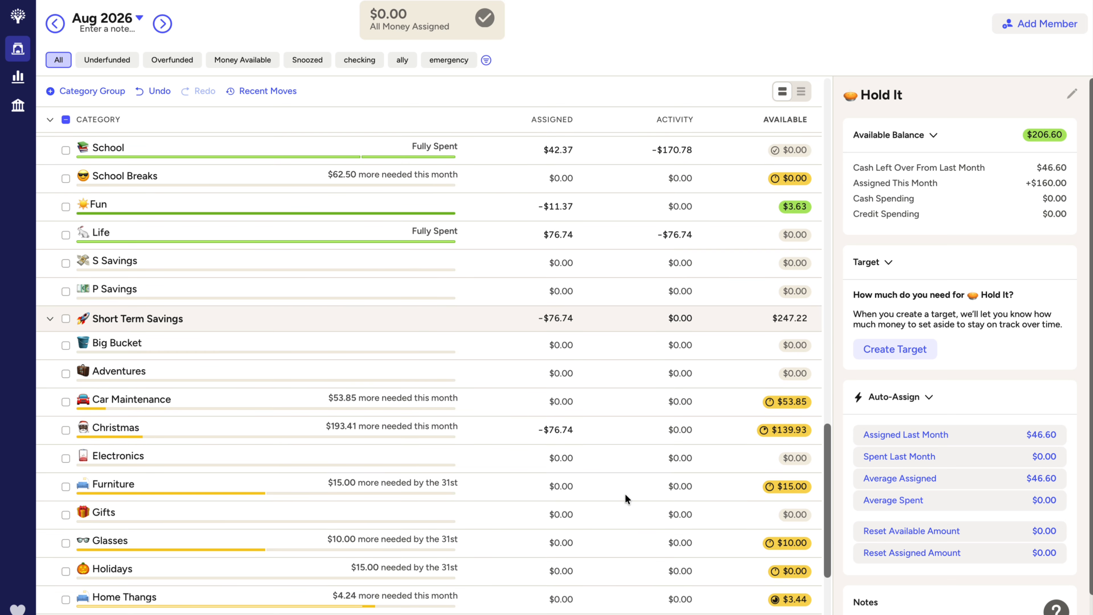
scroll(628, 476, "down", 3)
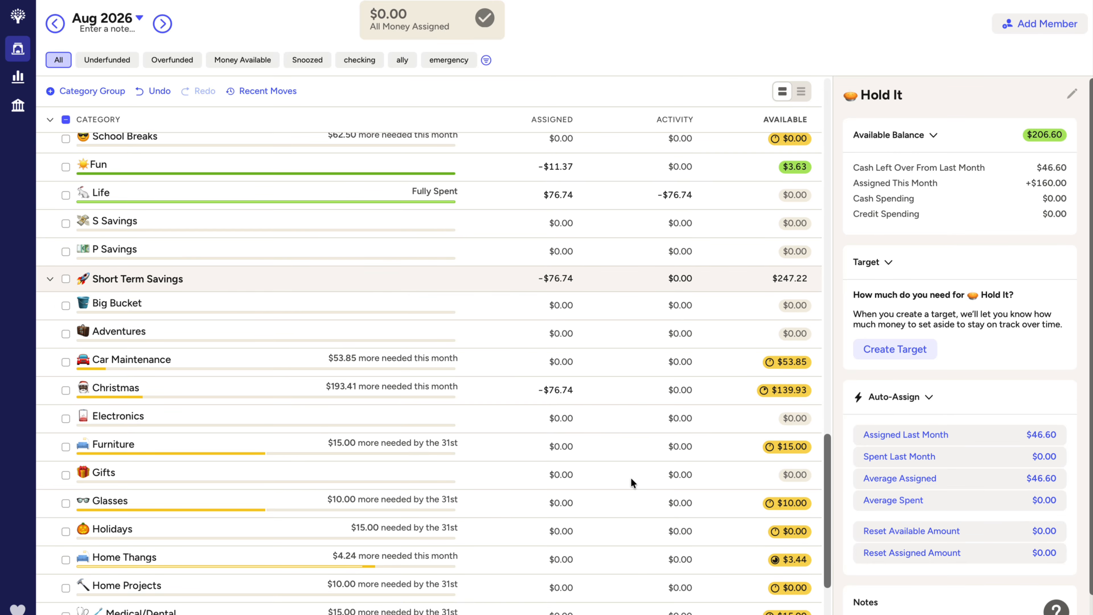
scroll(631, 483, "down", 2)
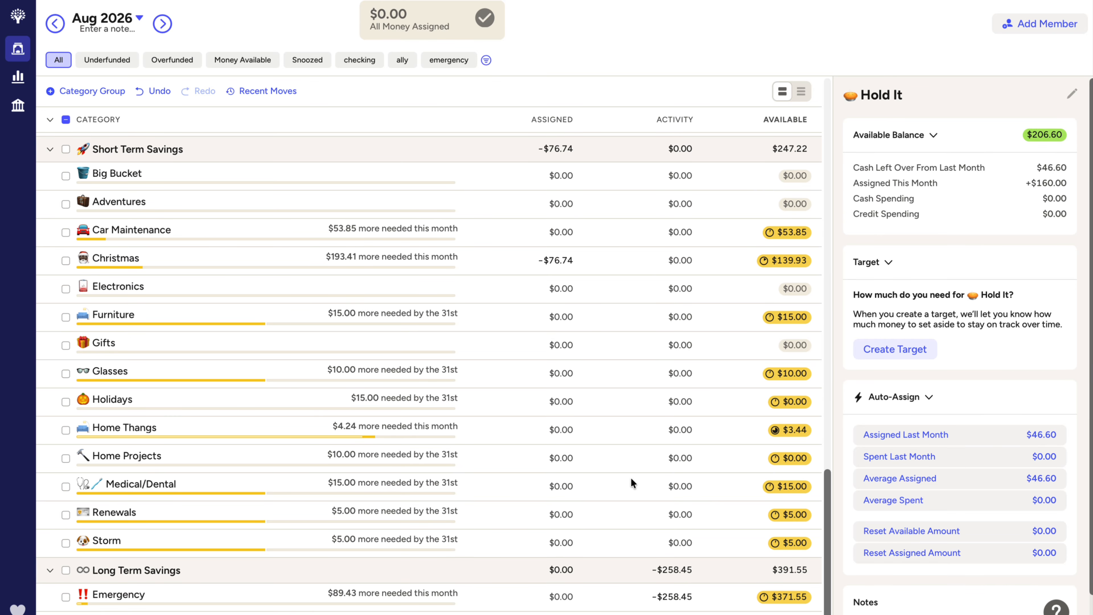
scroll(630, 476, "up", 9)
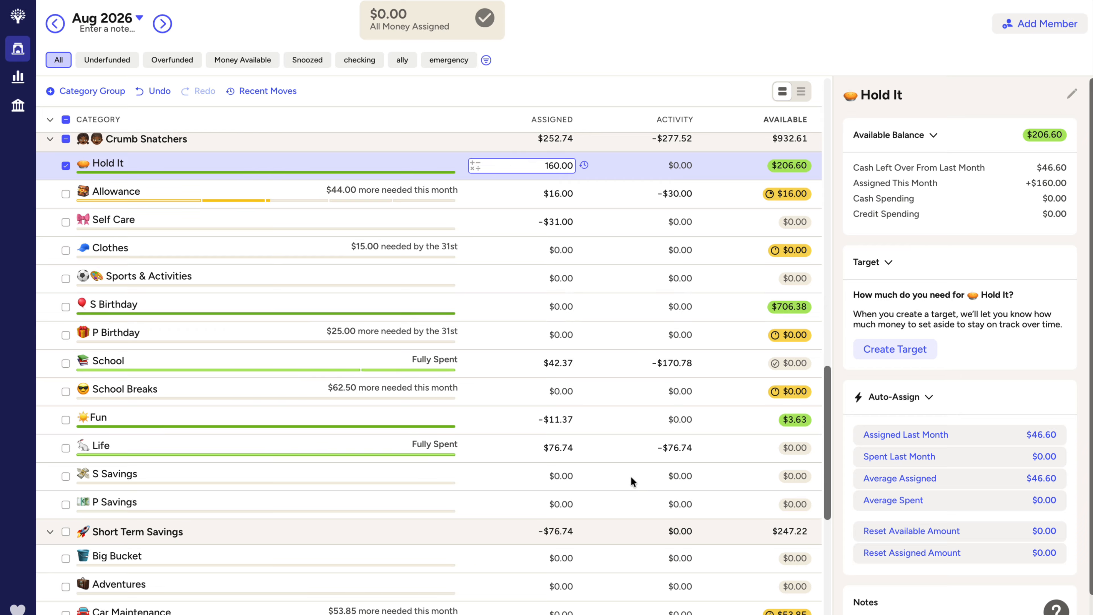
scroll(631, 482, "up", 1)
scroll(630, 476, "up", 5)
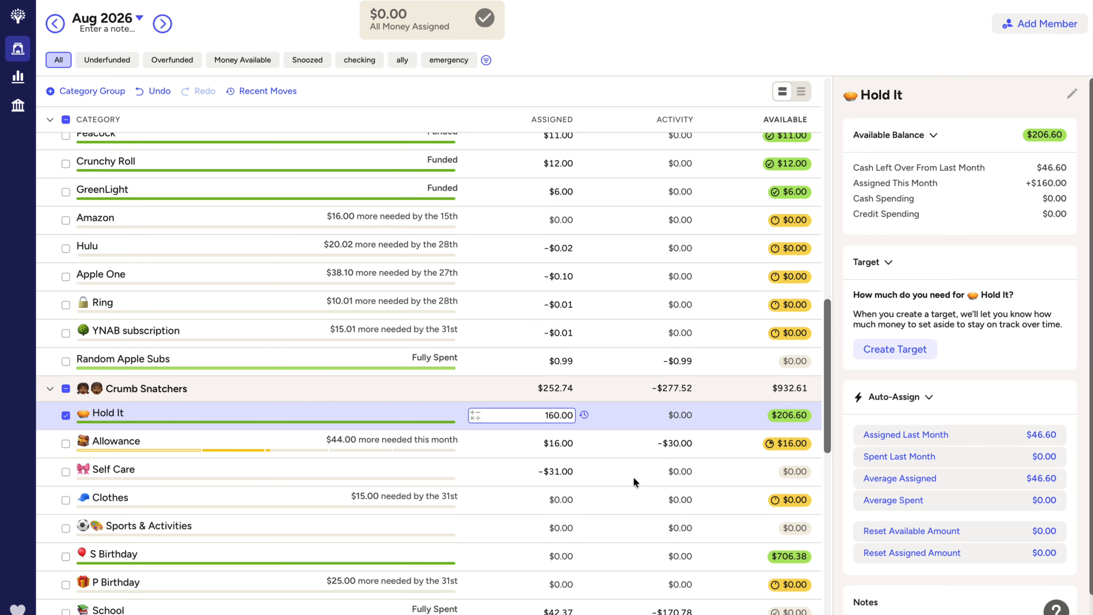
scroll(633, 476, "up", 2)
scroll(634, 482, "up", 1)
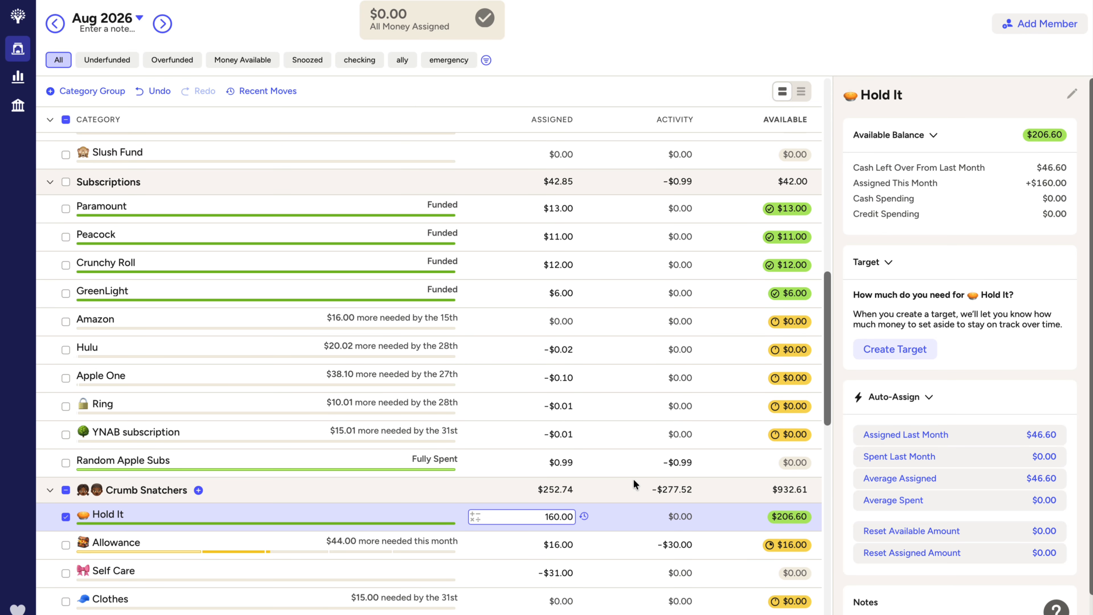
scroll(634, 480, "up", 1)
scroll(634, 480, "up", 1)
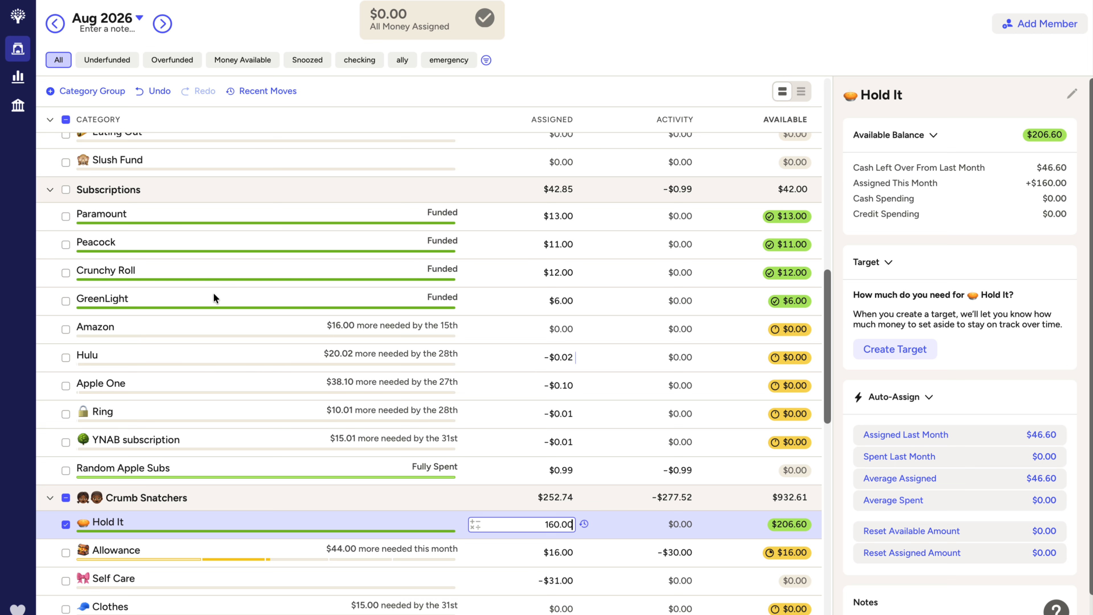
scroll(211, 334, "down", 3)
scroll(219, 325, "up", 15)
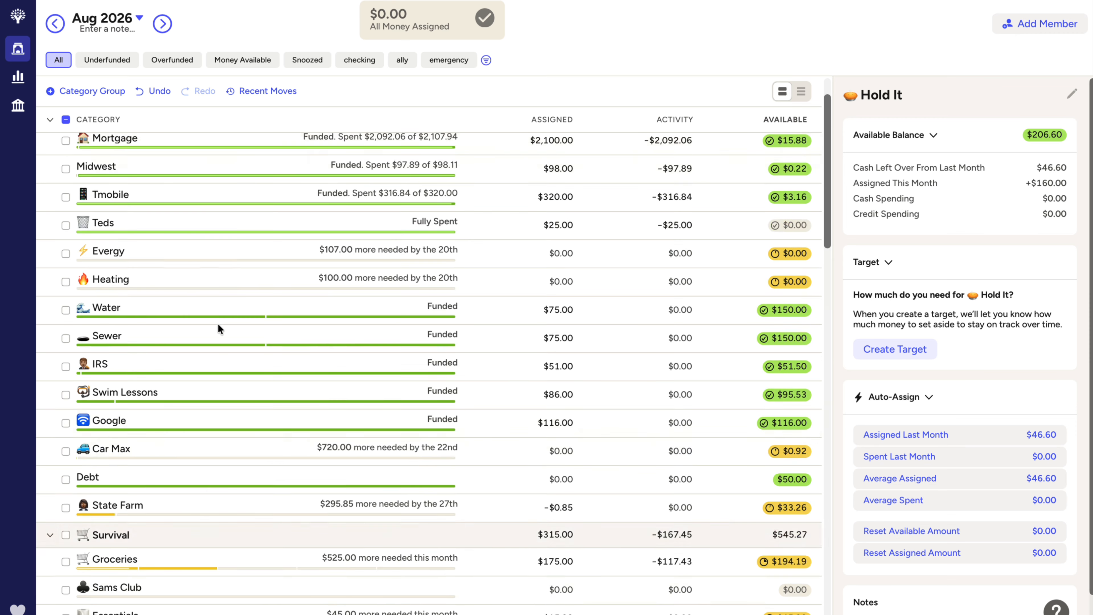